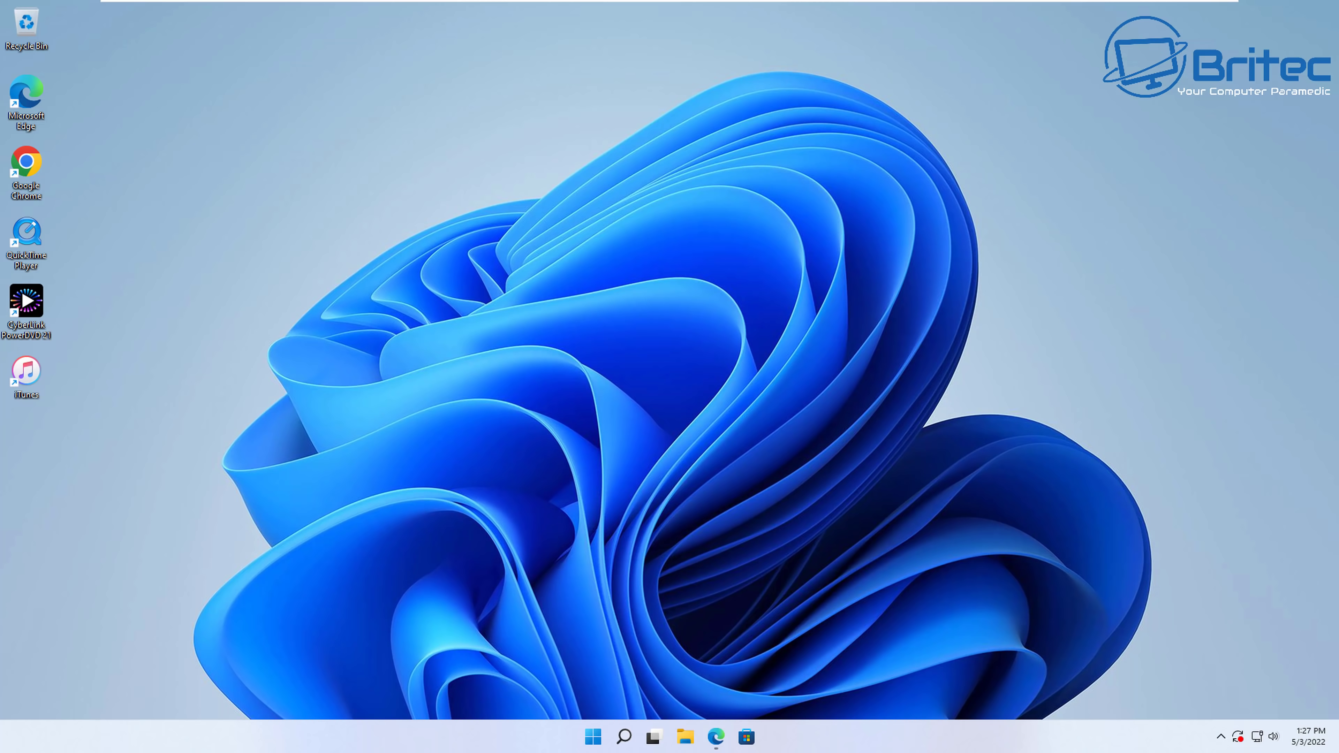
- Find Control Panel through Windows Search and switch View by to Large icons
left_click(626, 738)
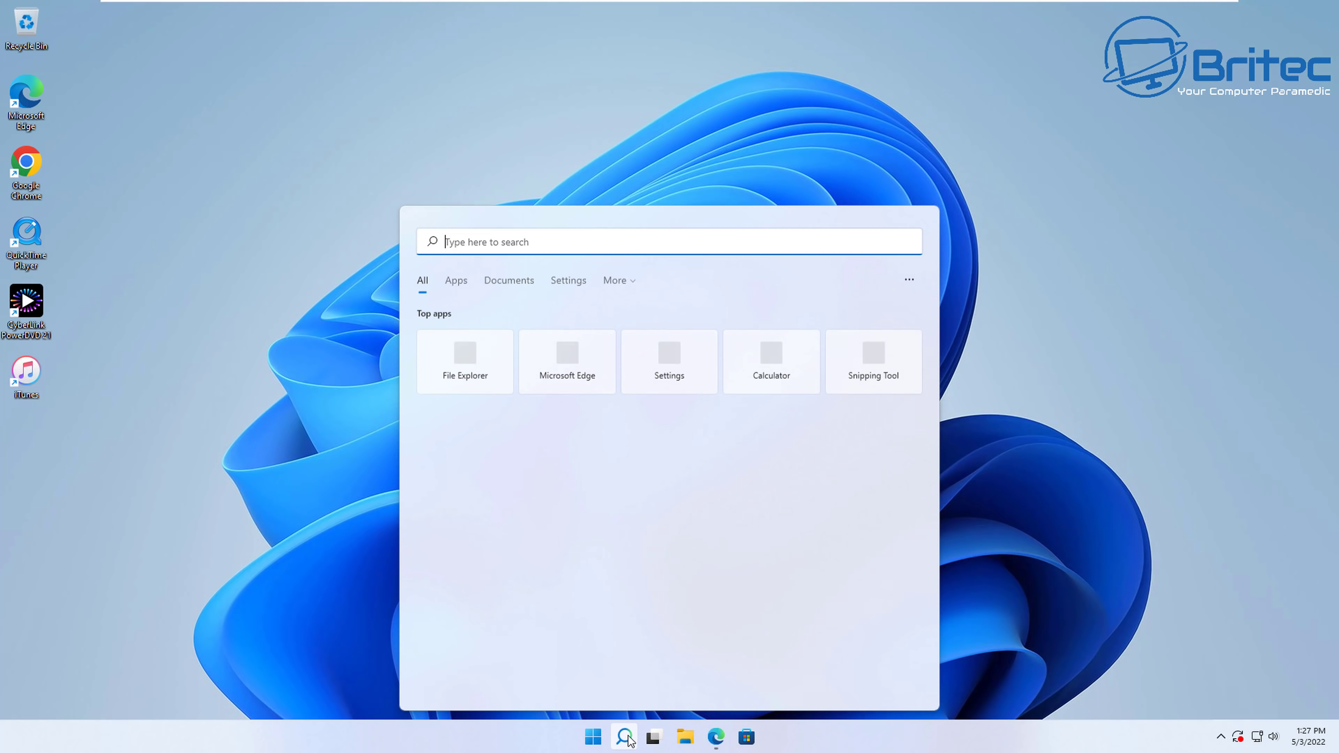
type("control panel")
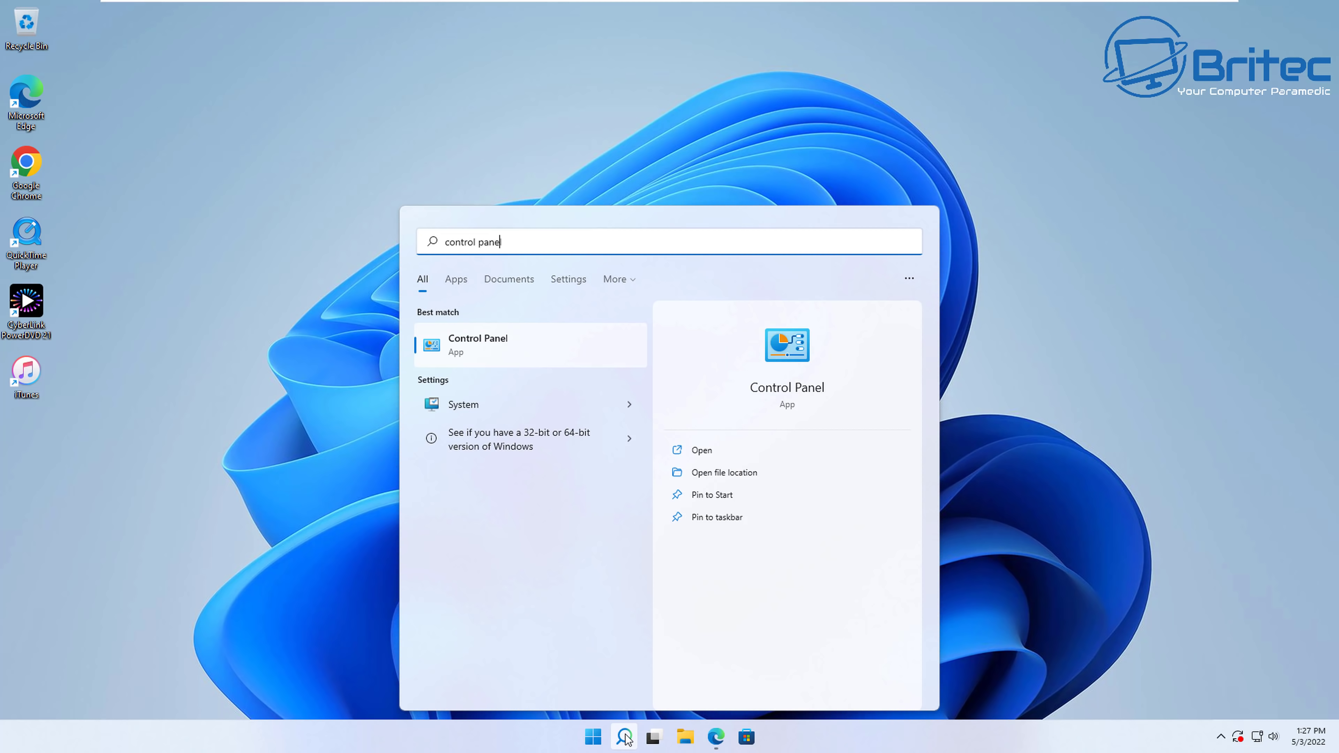
left_click(497, 350)
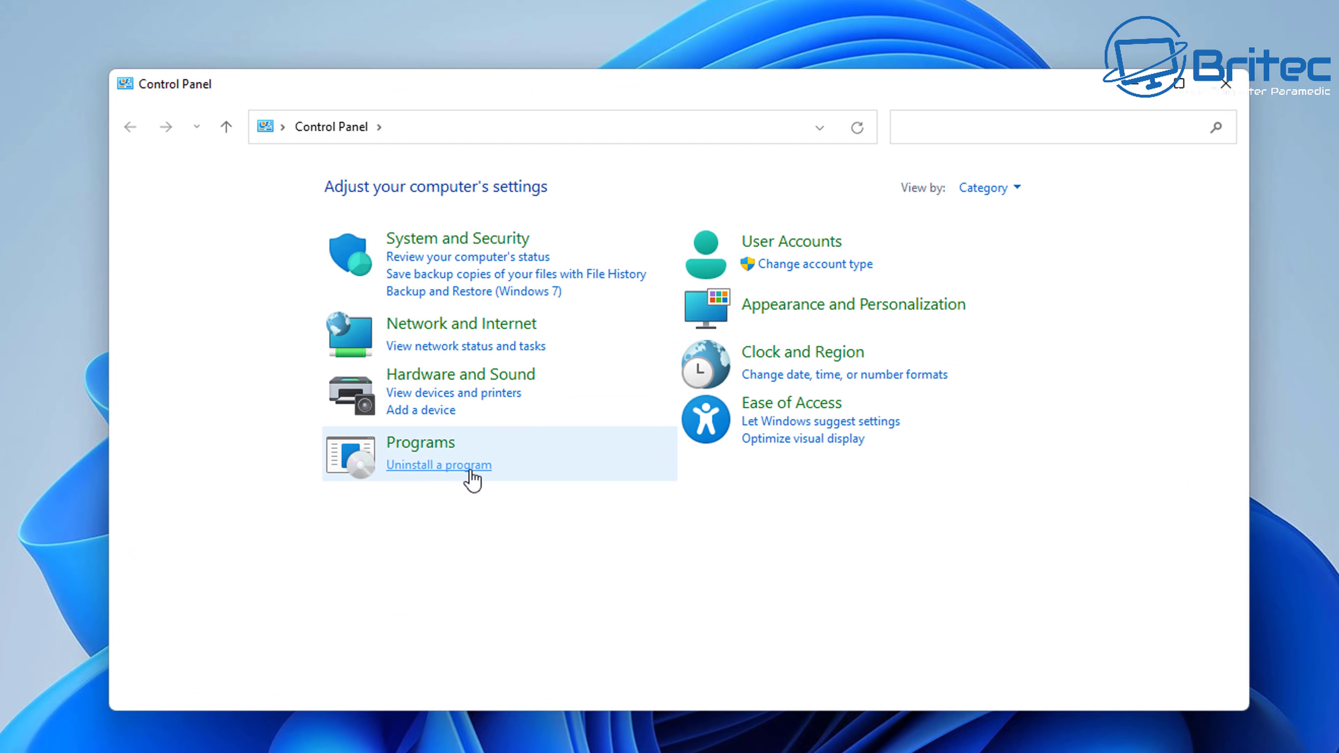
left_click(1001, 190)
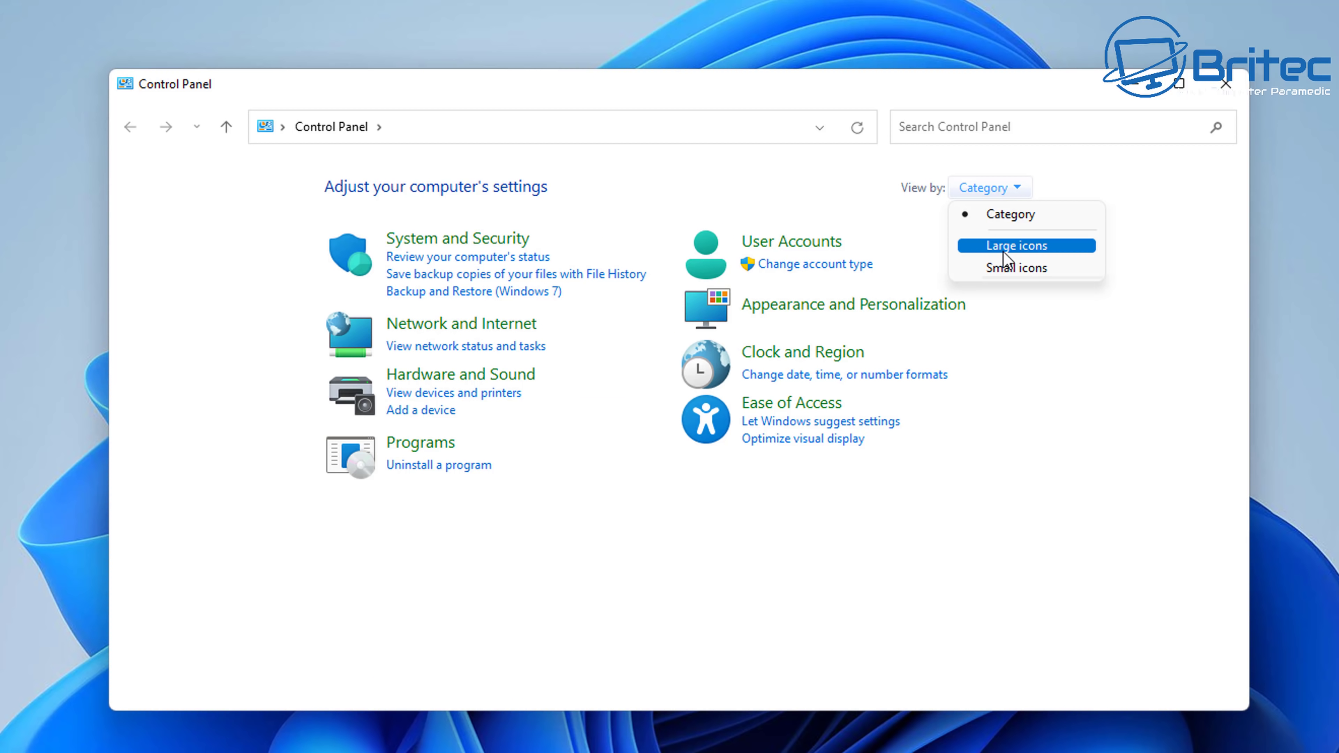
left_click(1010, 257)
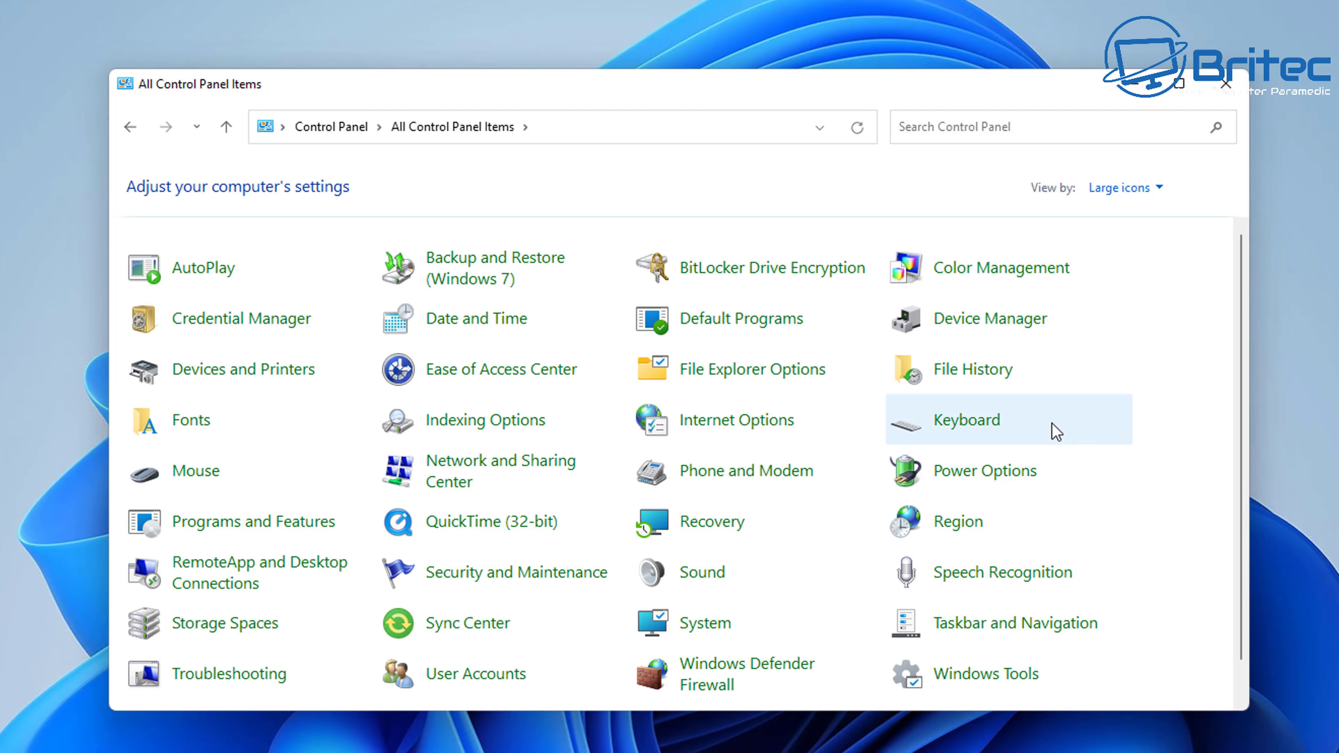
- Open Programs and Features to list the 17 installed programs
scroll(1049, 448, "down", 1)
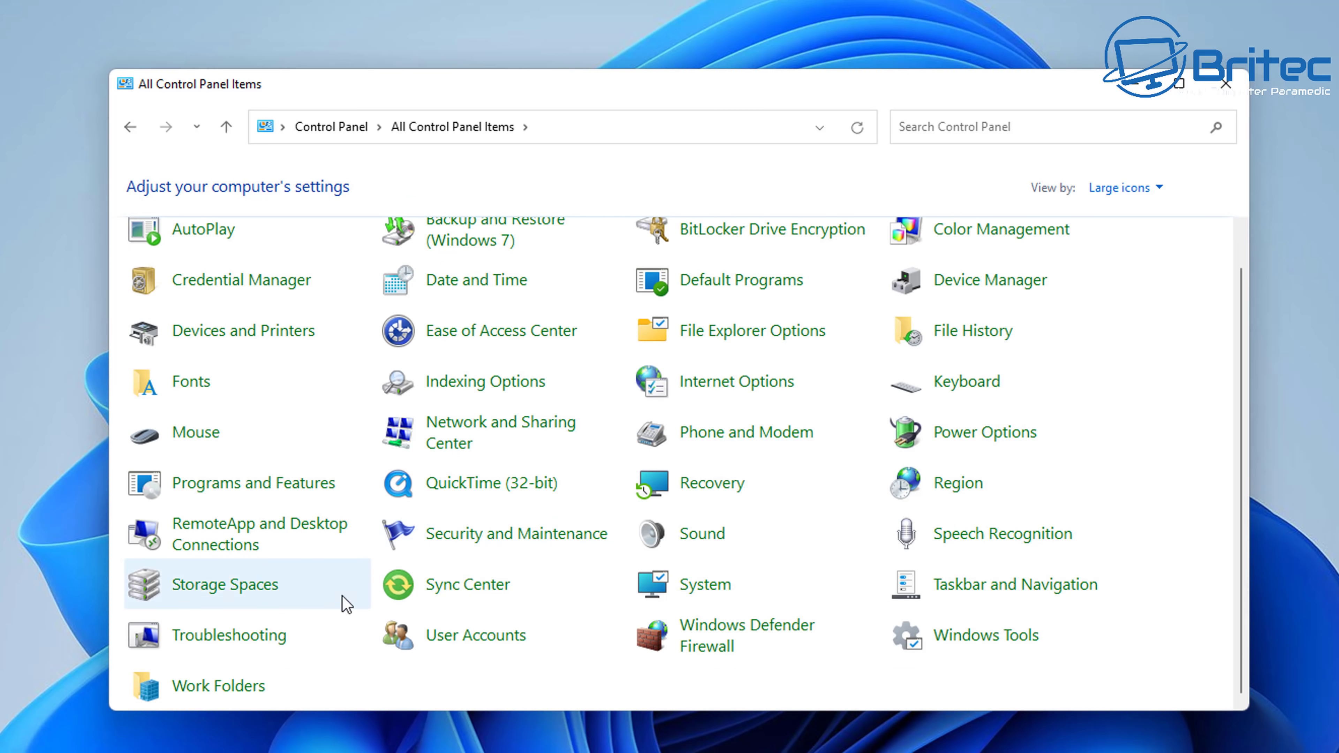
scroll(316, 569, "up", 1)
left_click(282, 537)
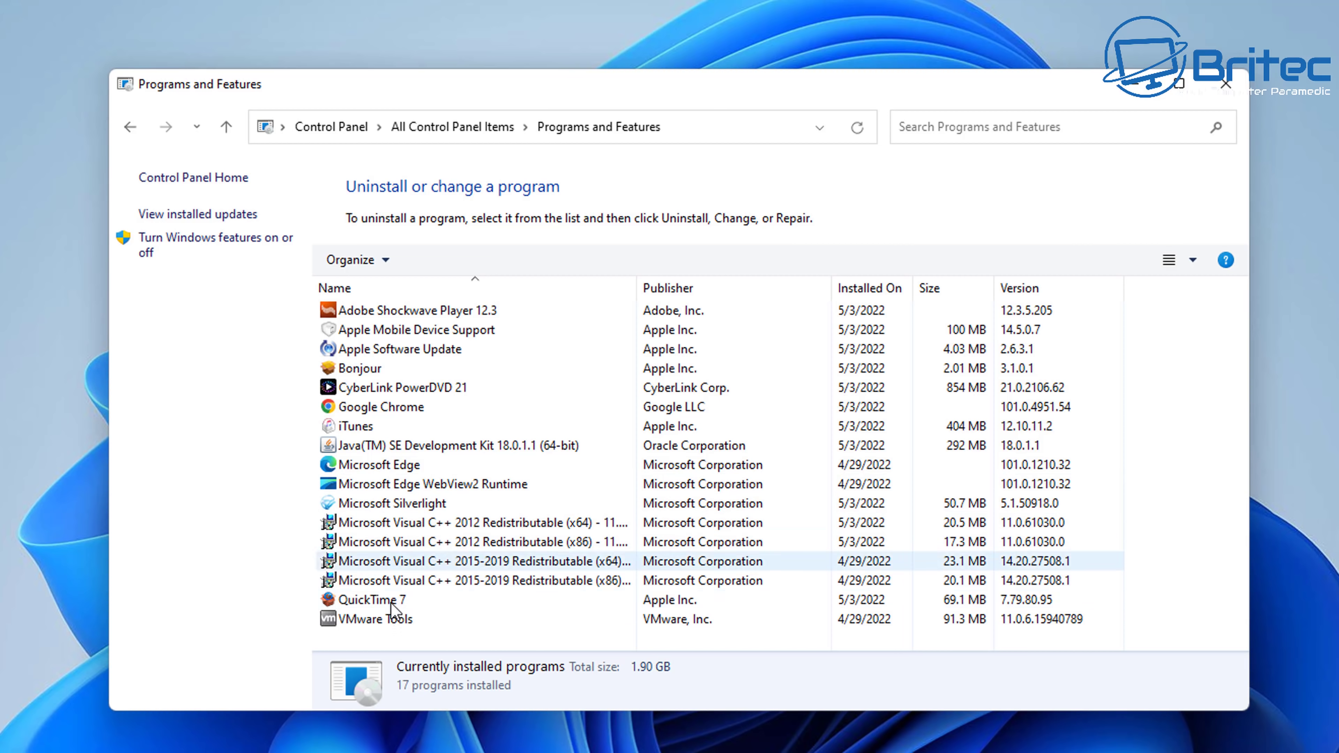
- Uninstall QuickTime 7, confirming the removal and approving the UAC prompt
left_click(356, 596)
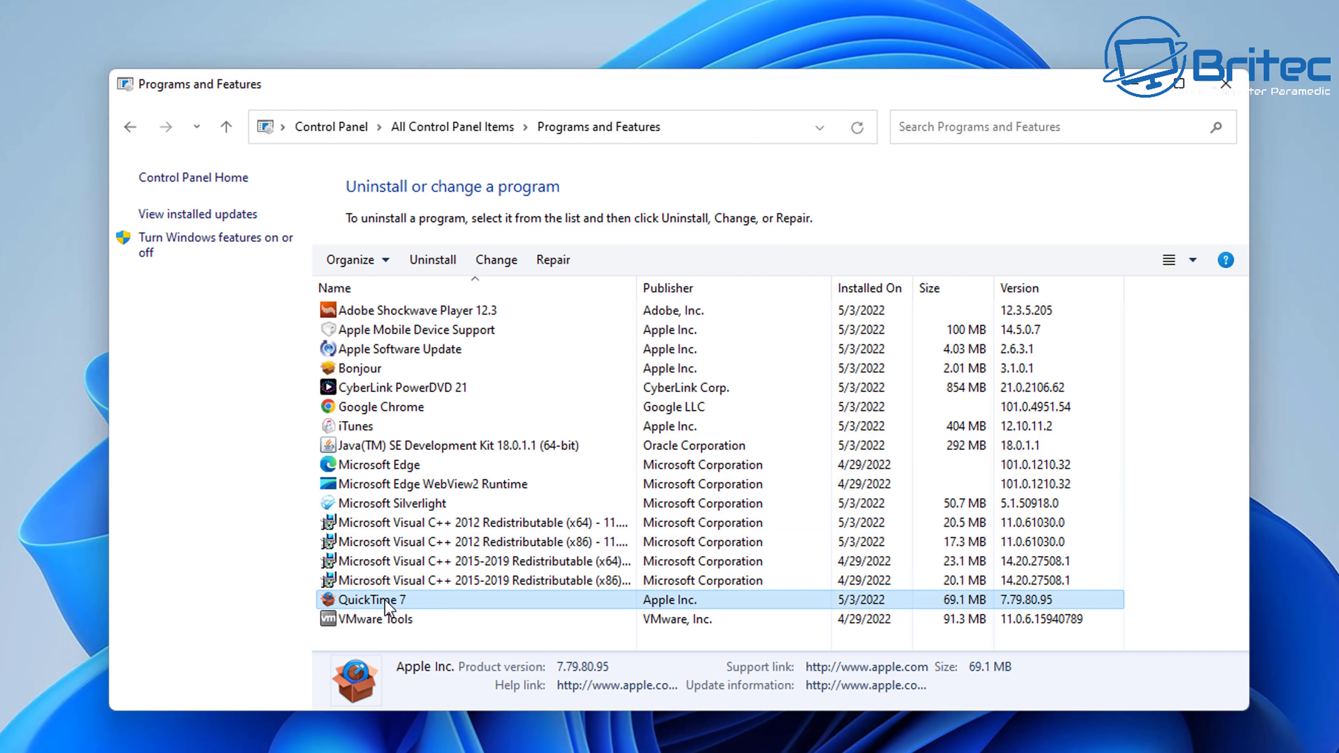
left_click(442, 260)
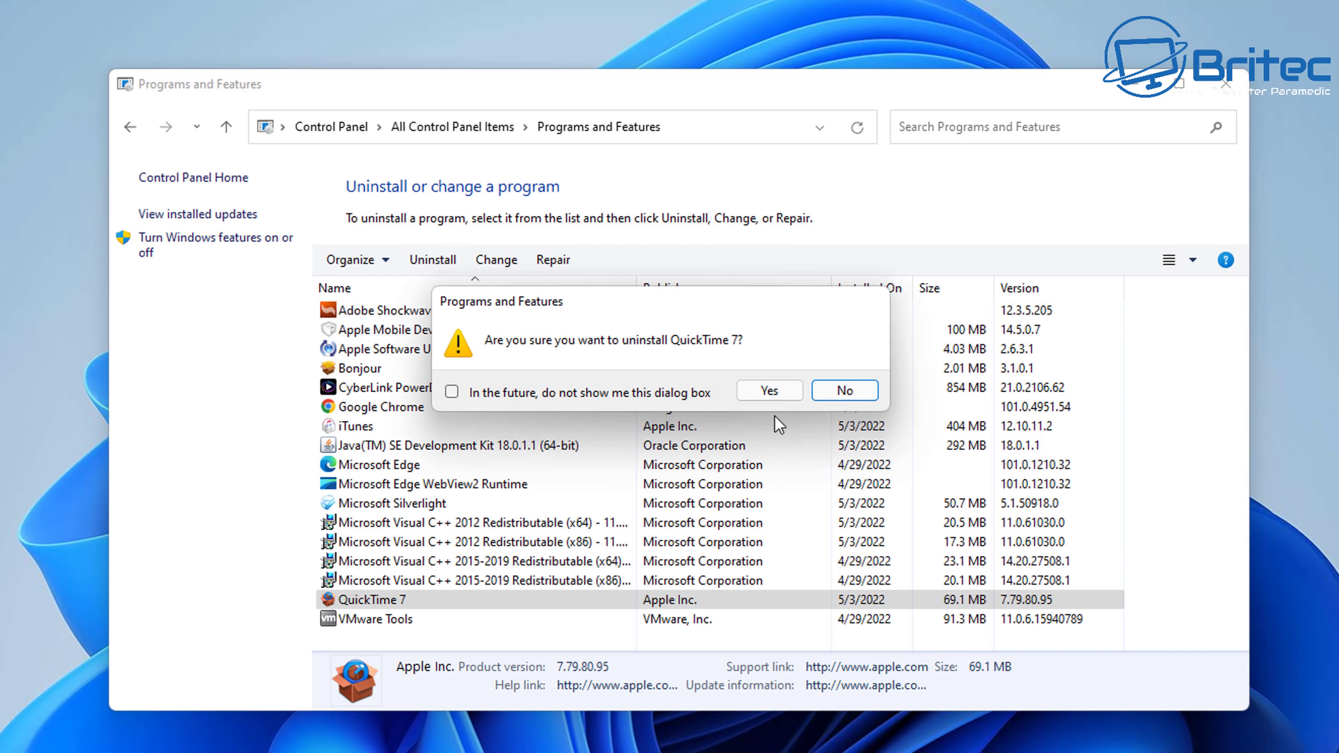
left_click(767, 390)
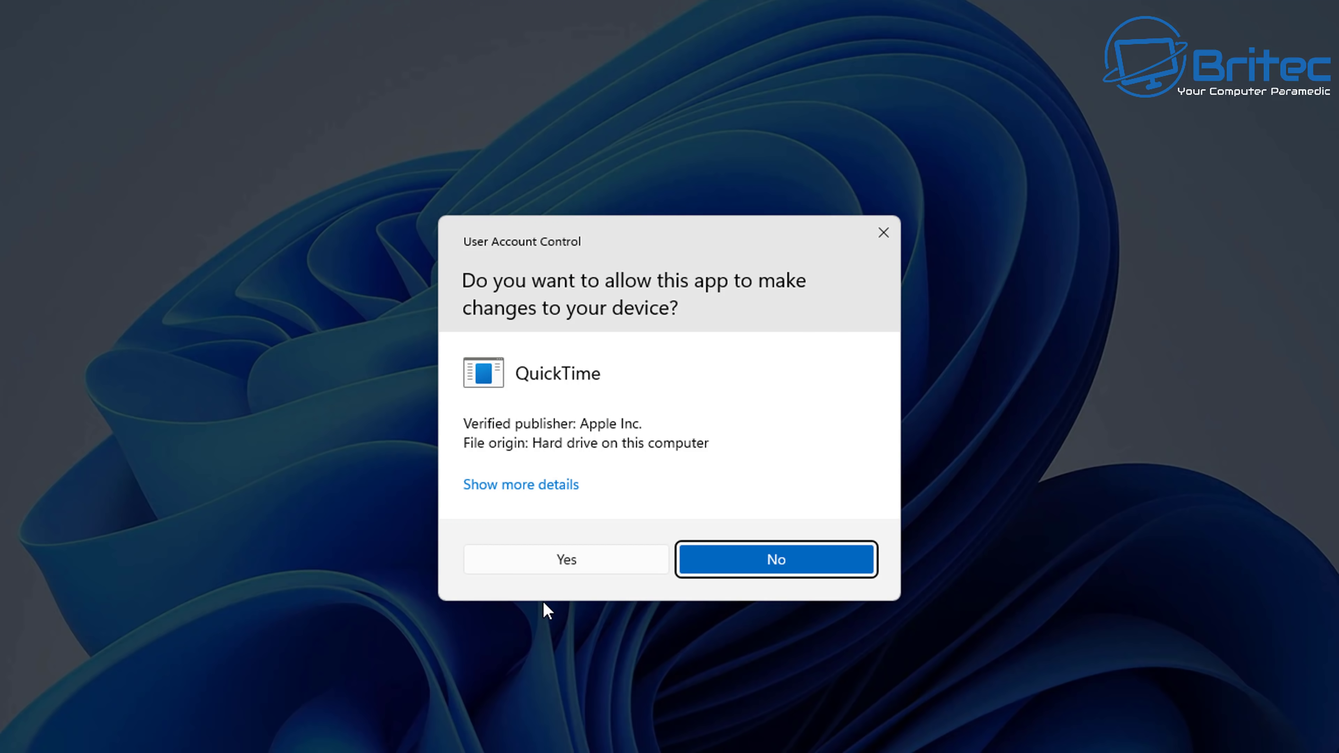
left_click(539, 566)
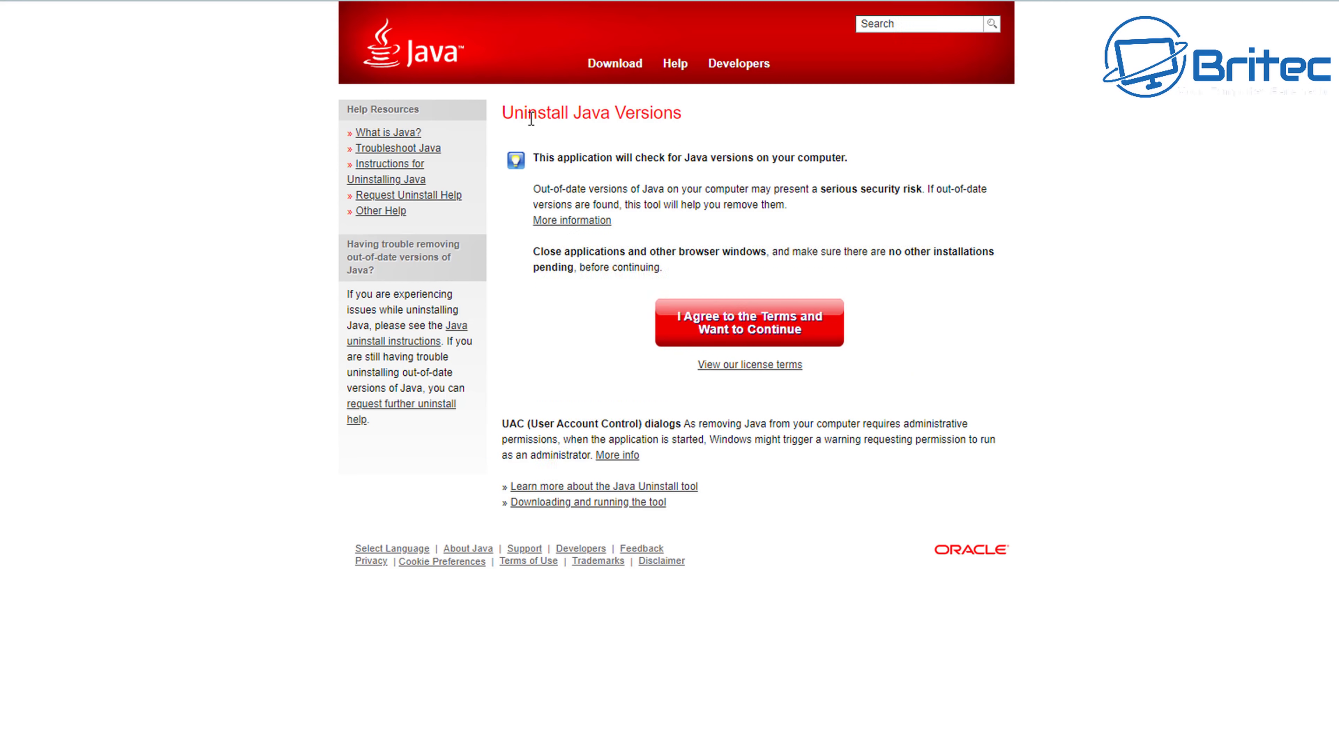
- Run the Java Uninstall Tool check, close it once no Java versions are found, and open Windows Search
left_click(746, 324)
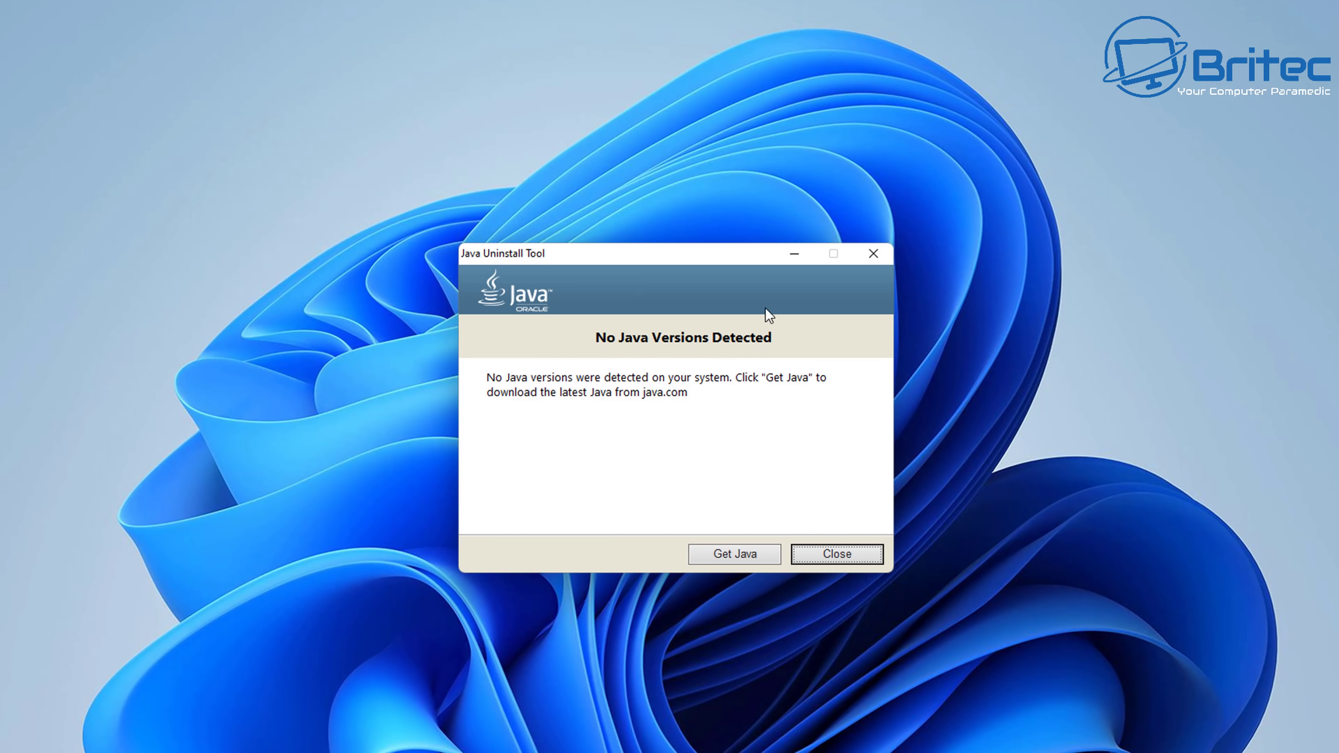
left_click(838, 555)
left_click(629, 720)
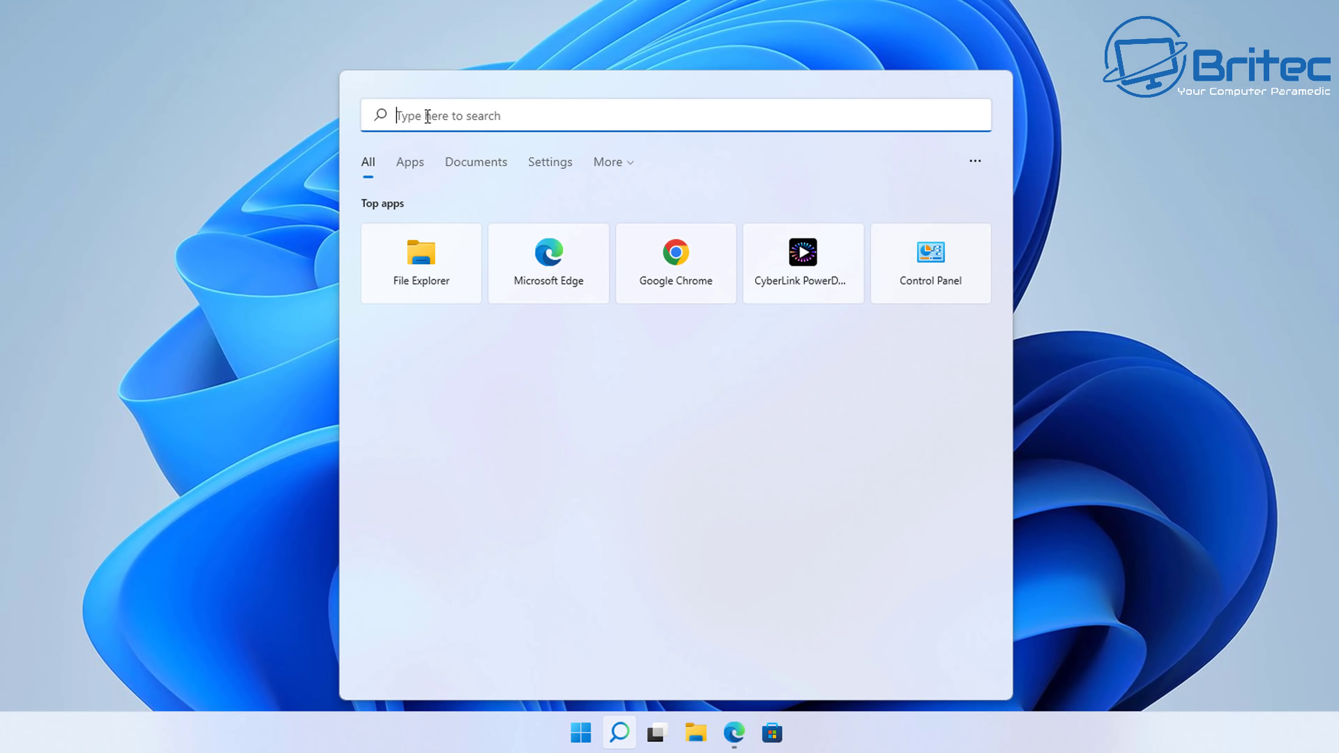
- Search 'control' and open Control Panel's list of installed programs
type("control")
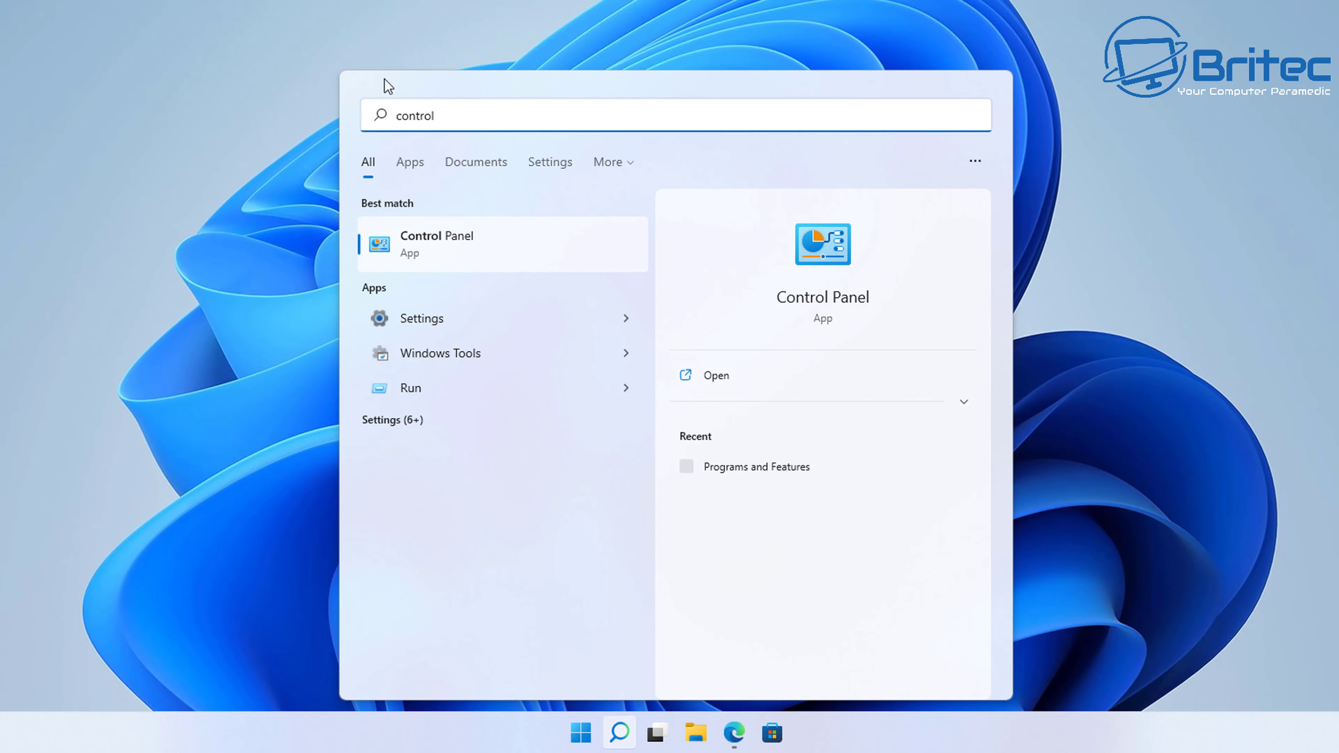
left_click(474, 234)
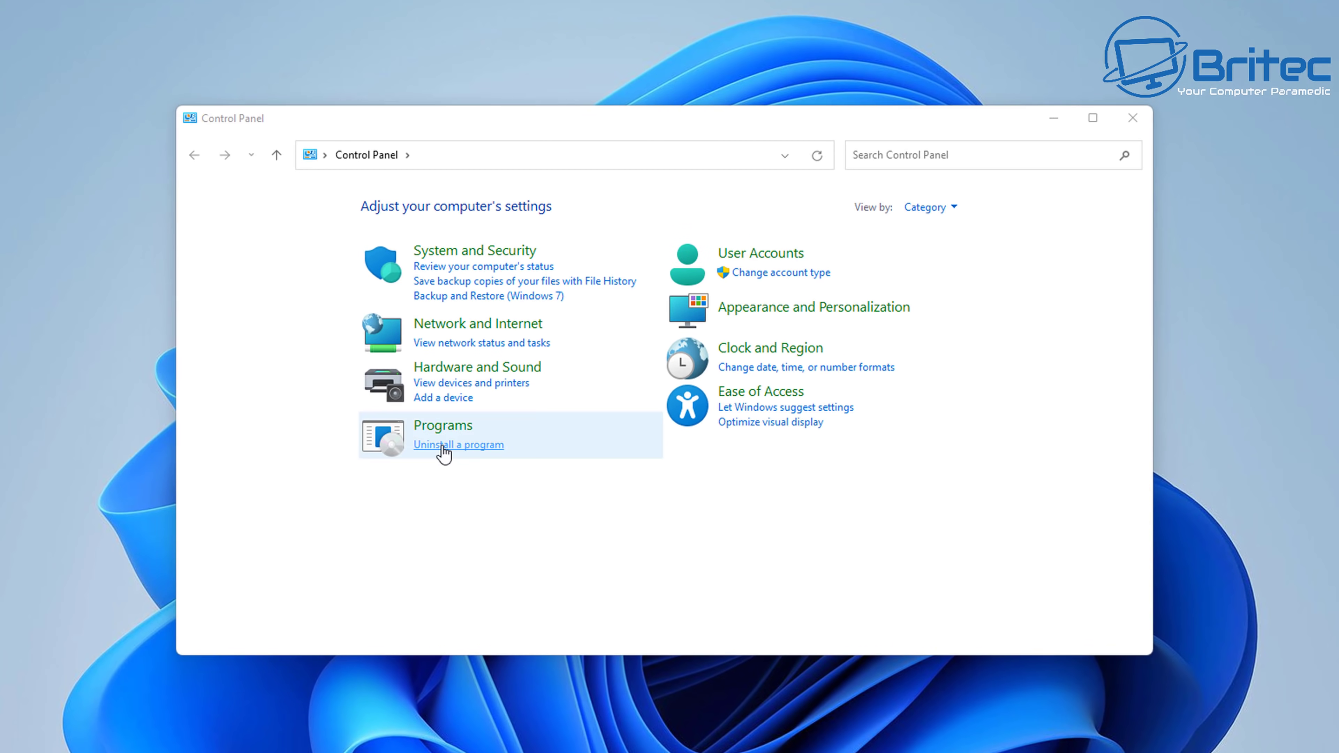
left_click(459, 425)
- Uninstall Java(TM) SE Development Kit 18.0.1.1 (64-bit), confirming and approving UAC
left_click(428, 431)
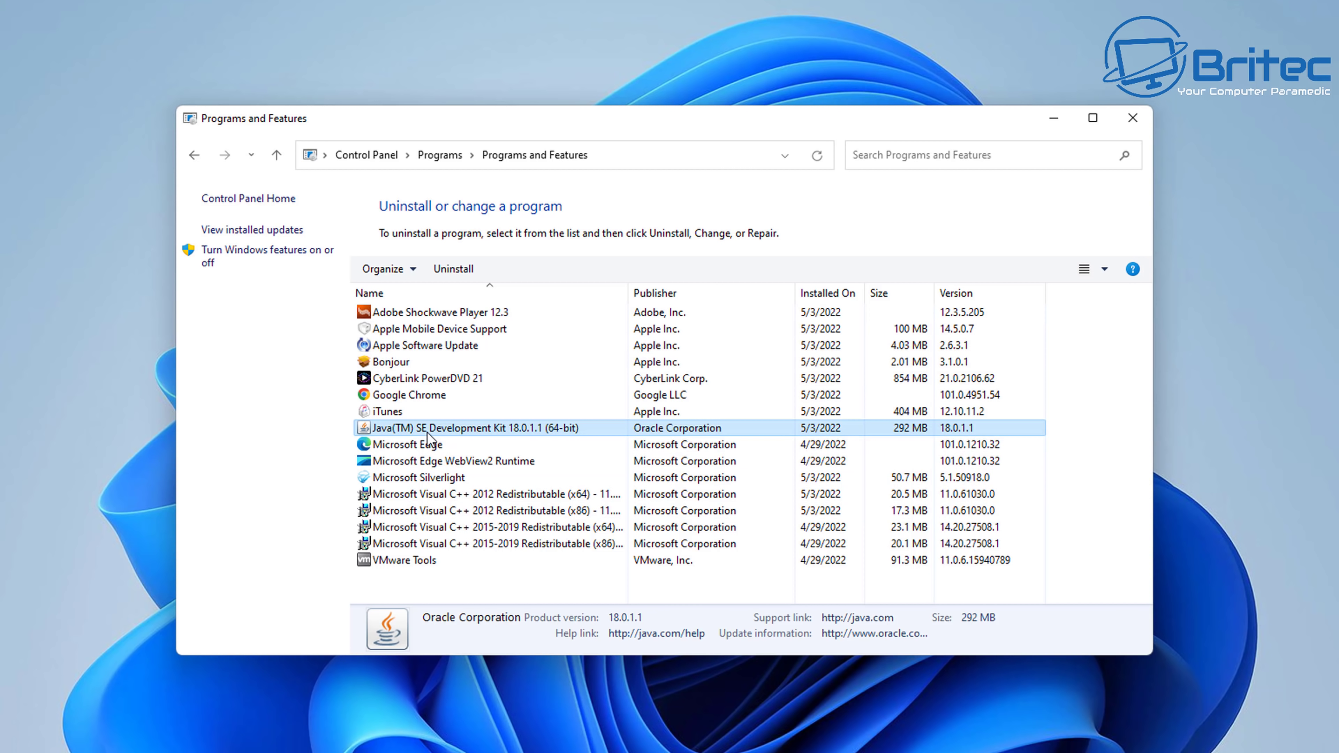
left_click(448, 271)
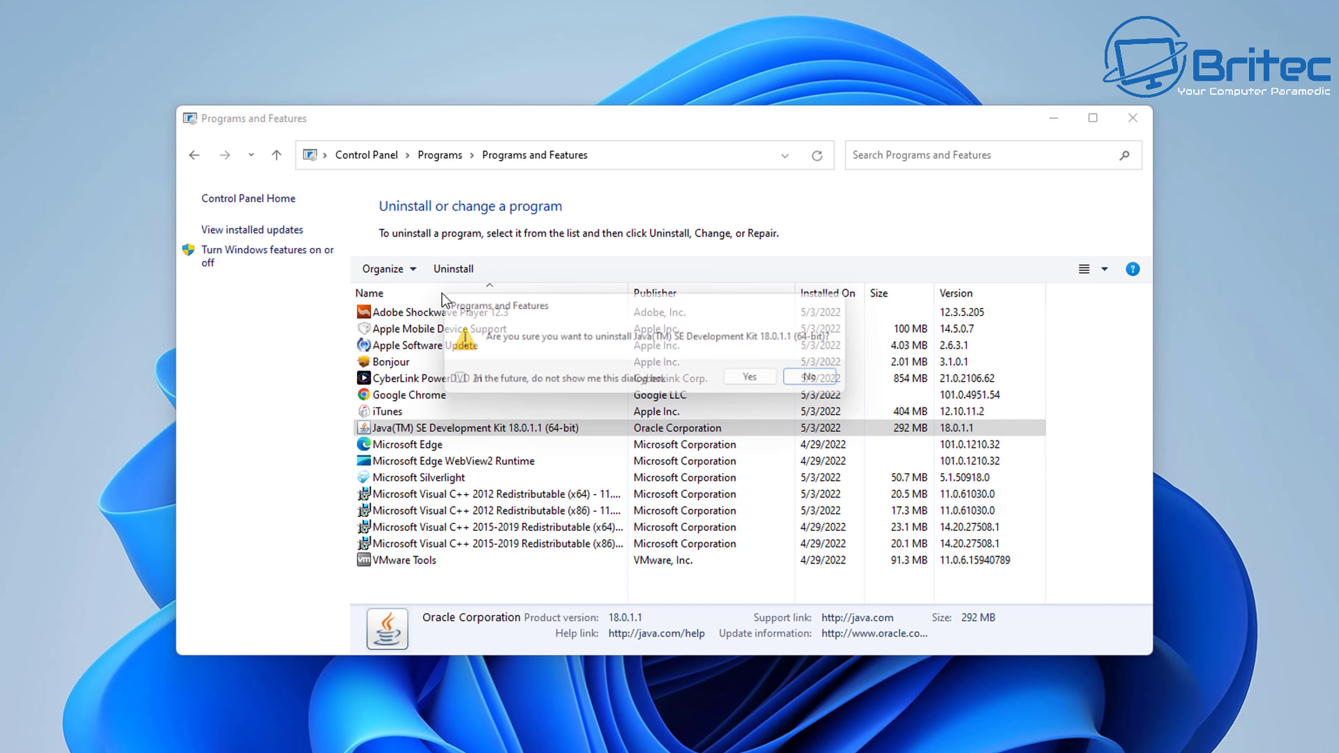
left_click(814, 382)
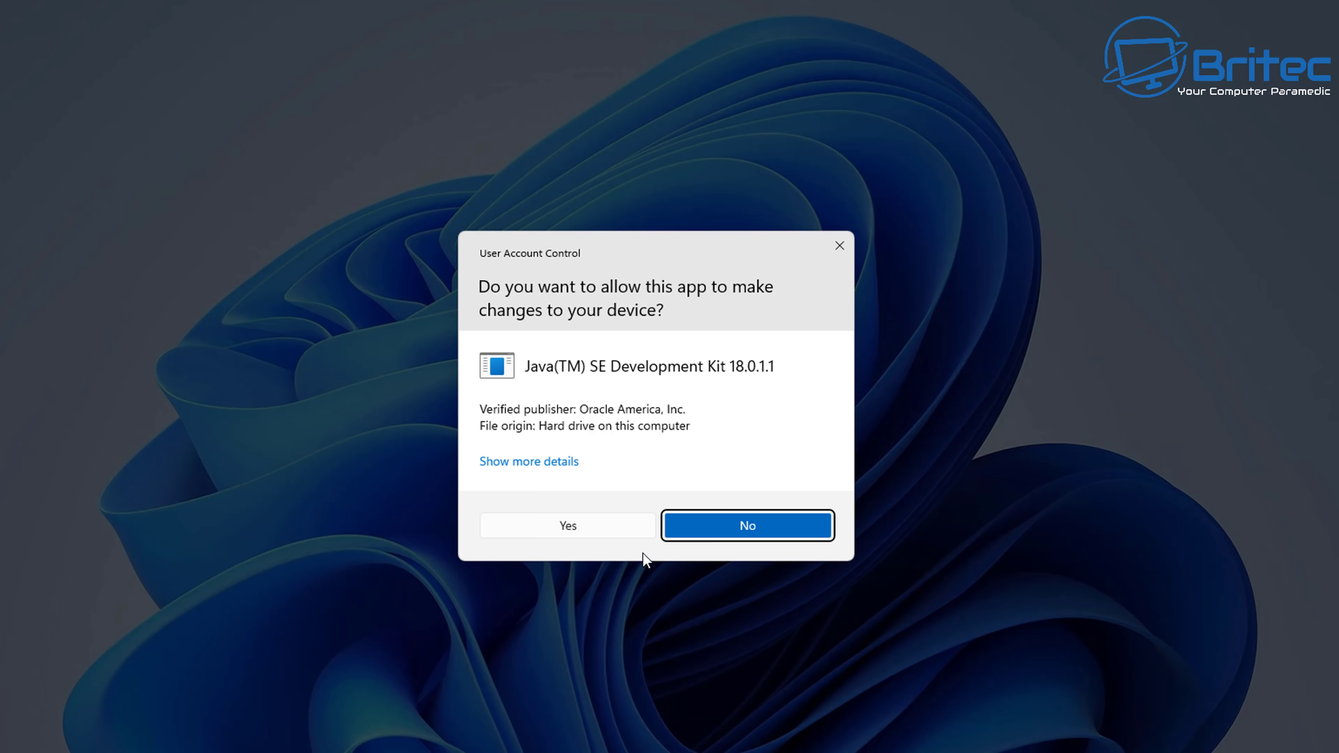
left_click(582, 529)
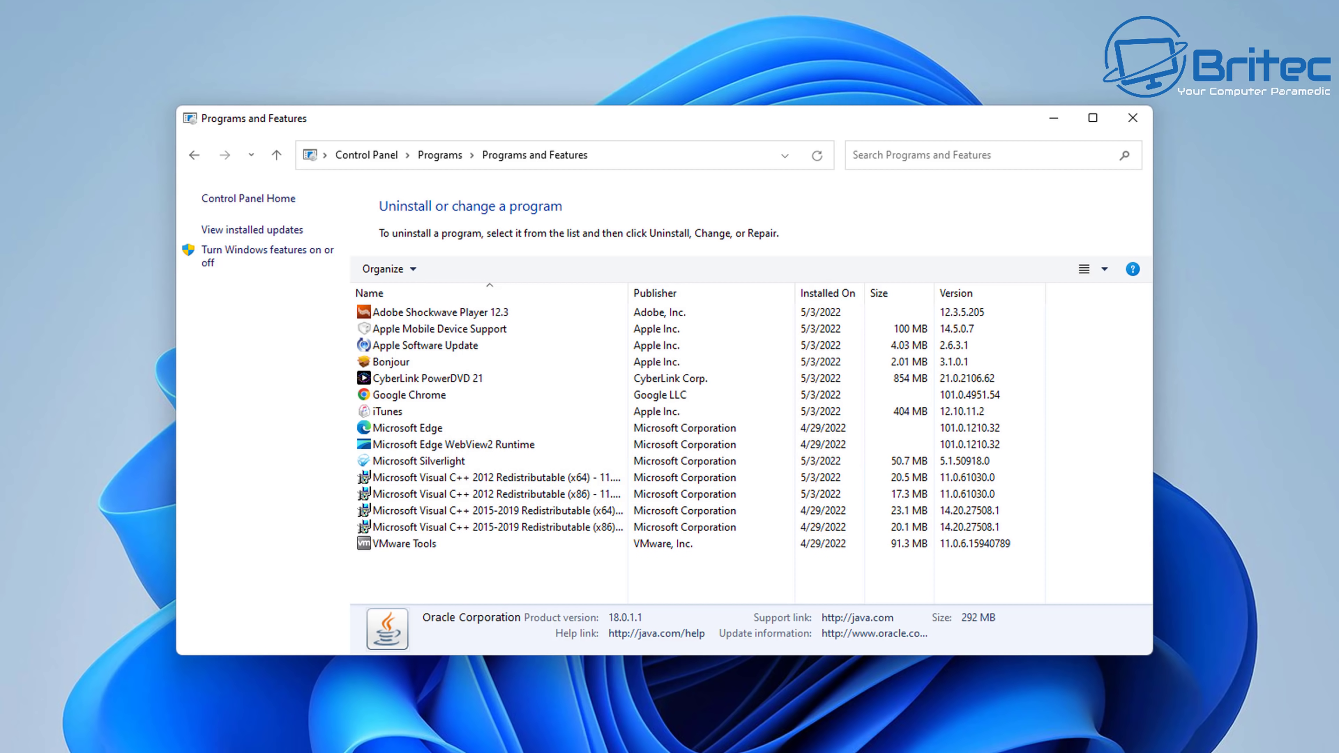
- Close Programs and Features, read Adobe's Shockwave Player 64-bit install guide in Edge, then minimise Edge
left_click(1132, 124)
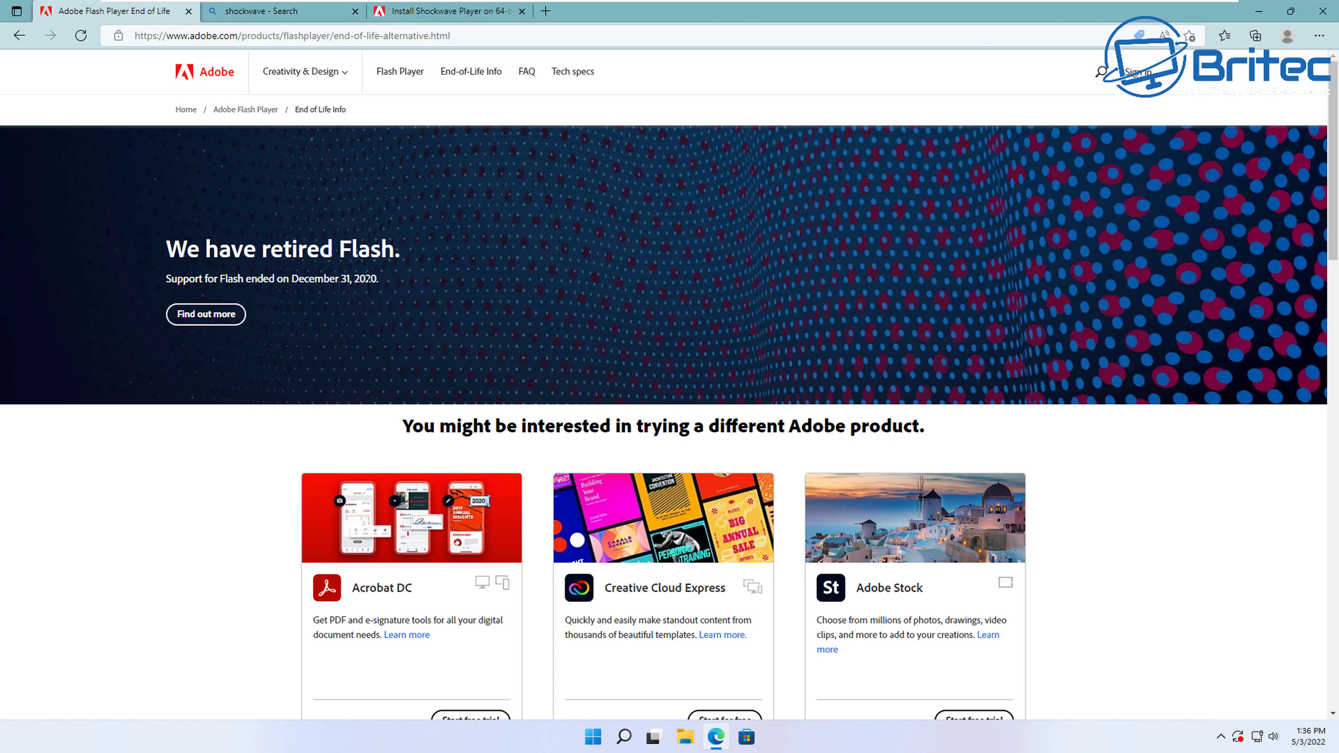
left_click(439, 11)
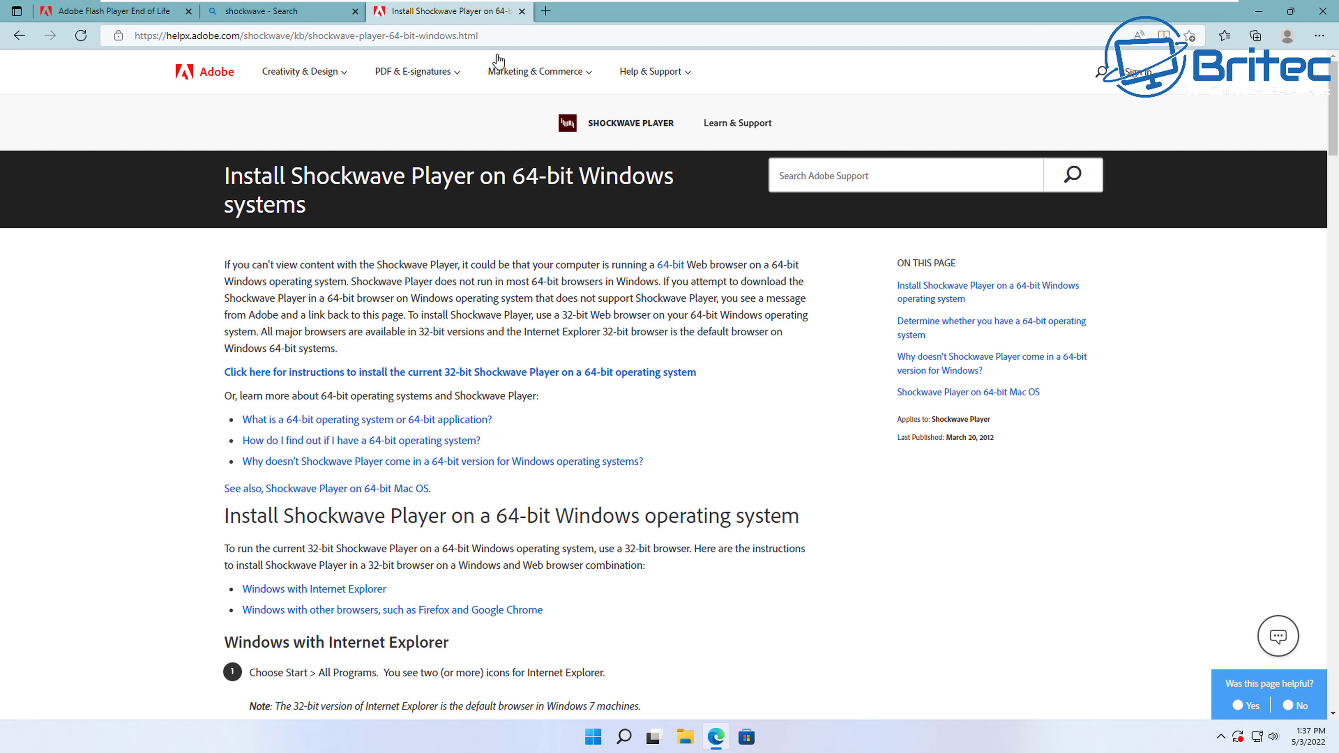
left_click(1258, 15)
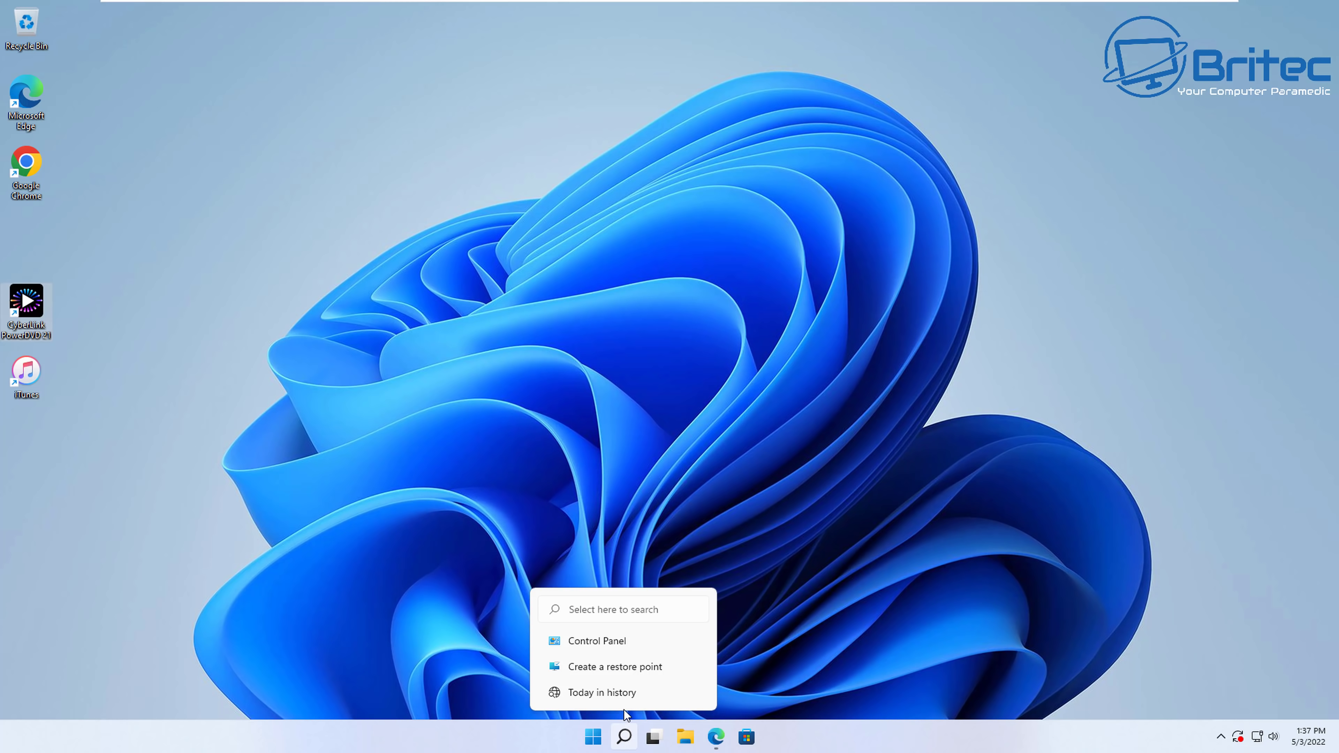
- Search 'control' and open Control Panel's list of installed programs
left_click(622, 727)
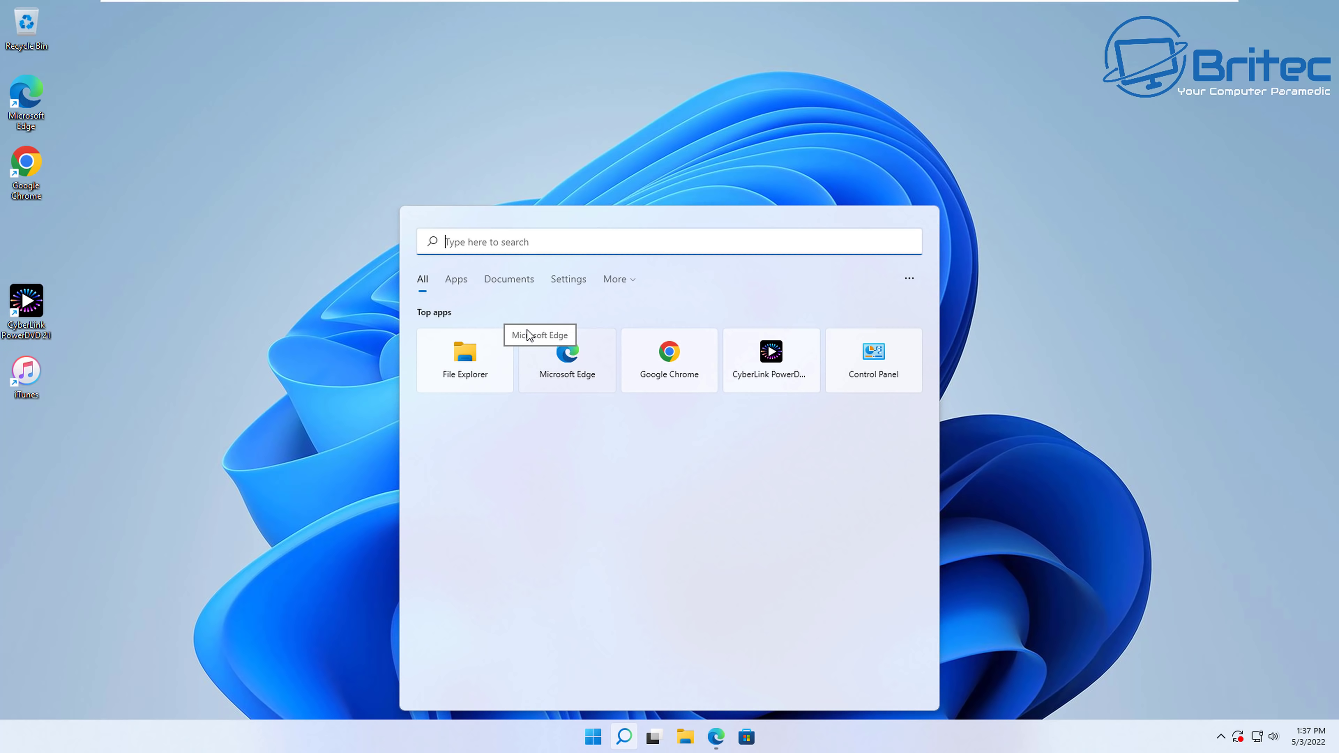
type("cont")
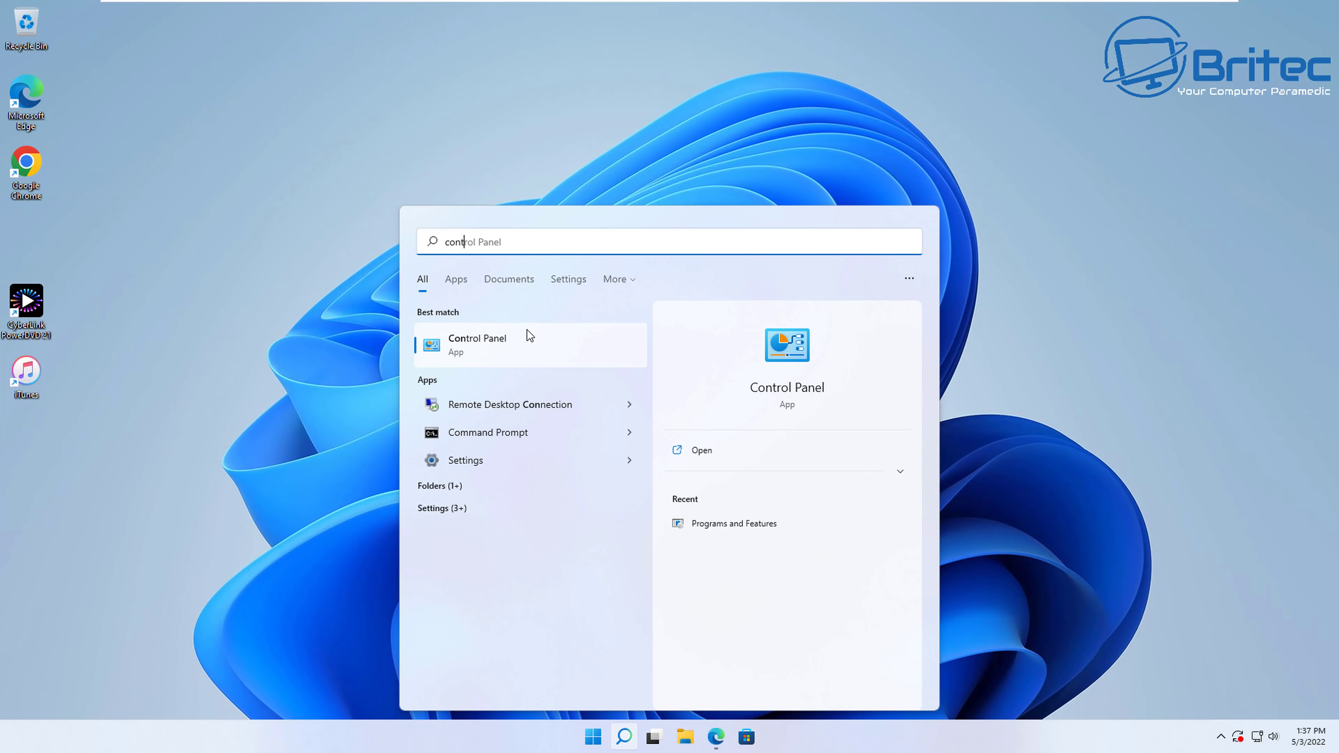
type("rol")
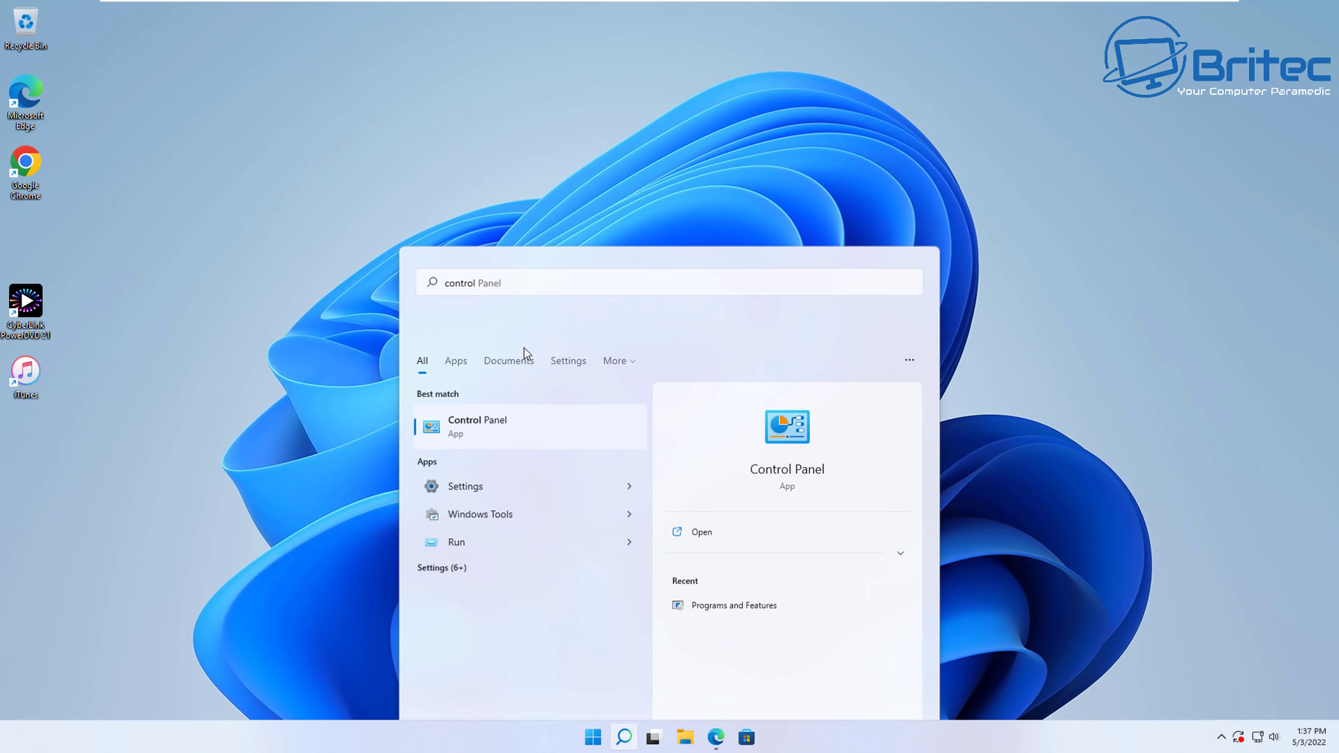
key("Return")
left_click(432, 451)
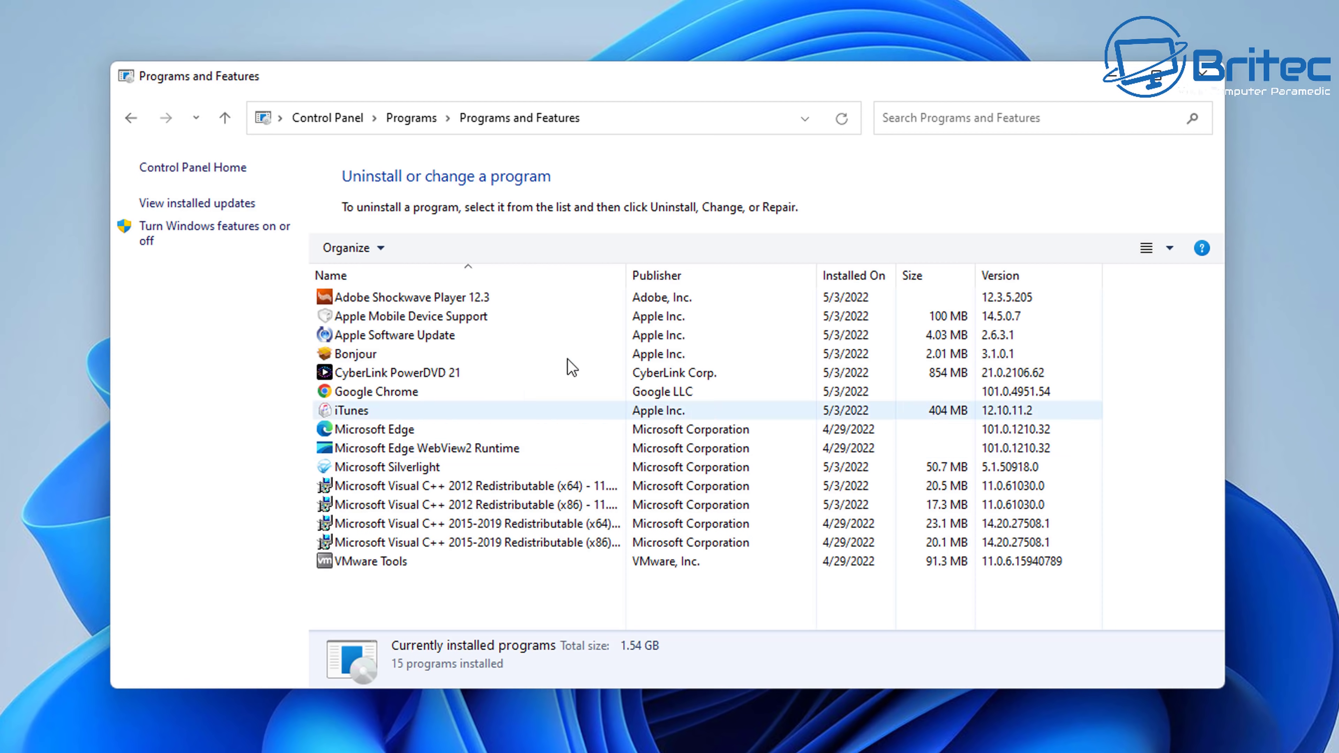
- Uninstall Adobe Shockwave Player 12.3, approving UAC and closing the finished uninstaller
left_click(390, 298)
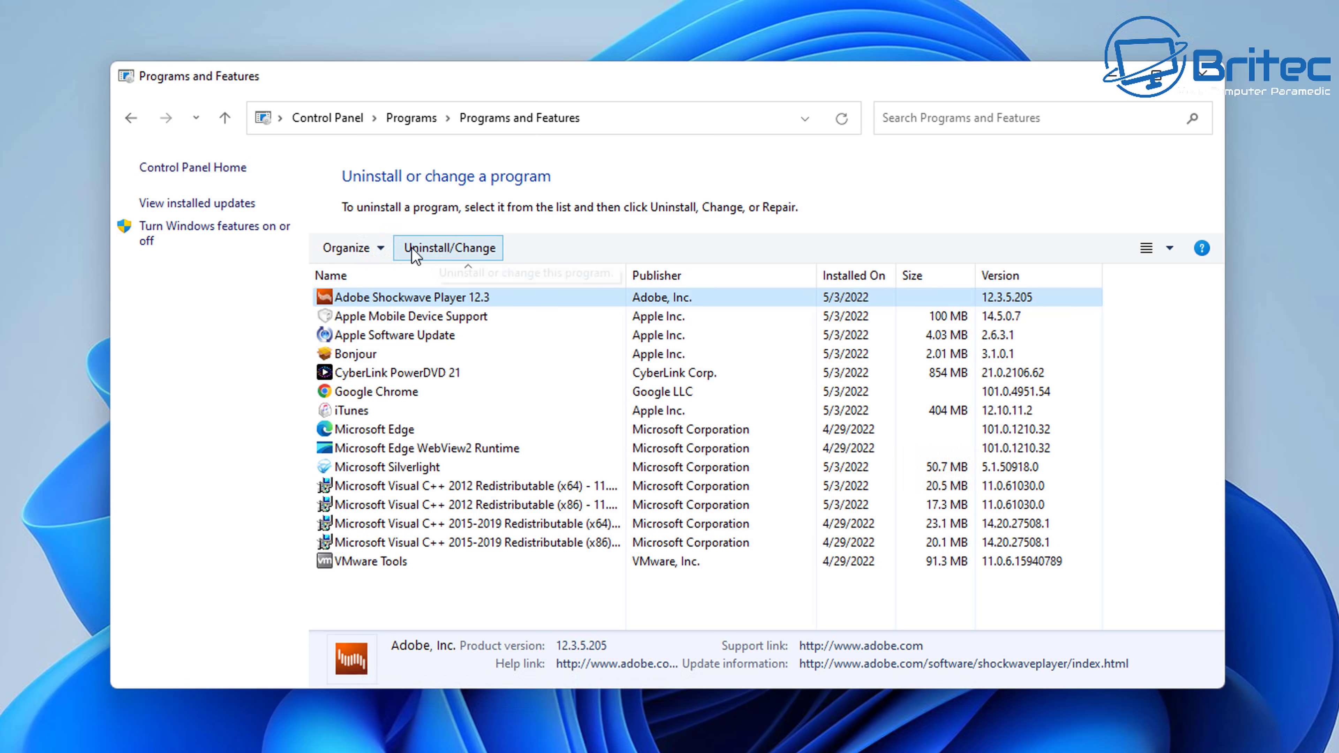
left_click(445, 248)
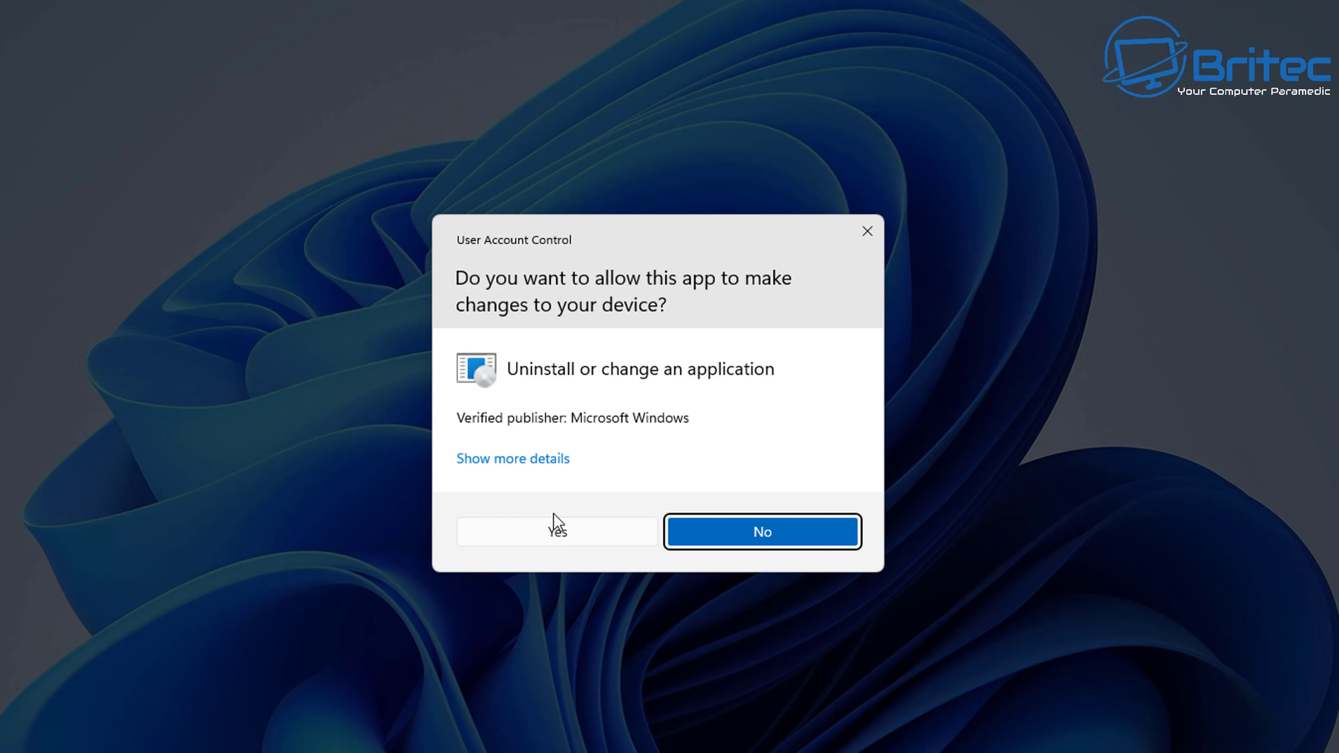
left_click(548, 534)
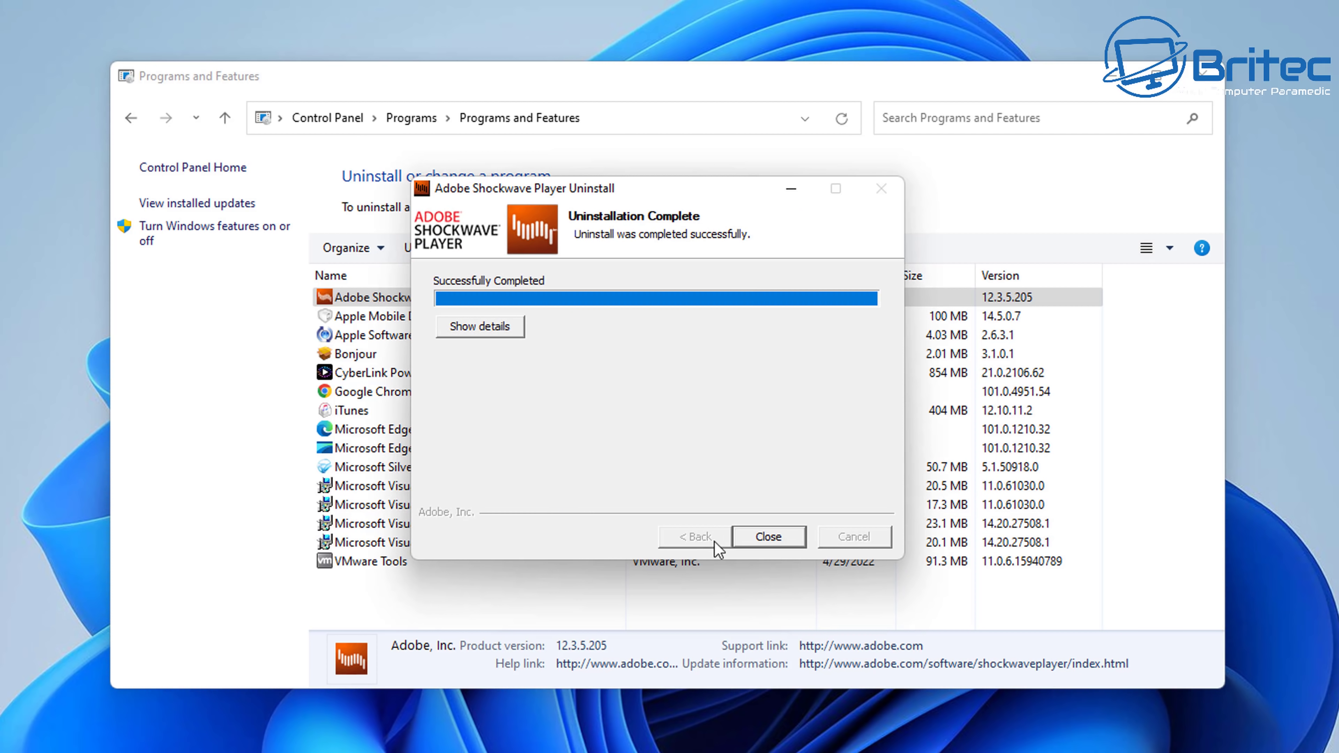
left_click(768, 538)
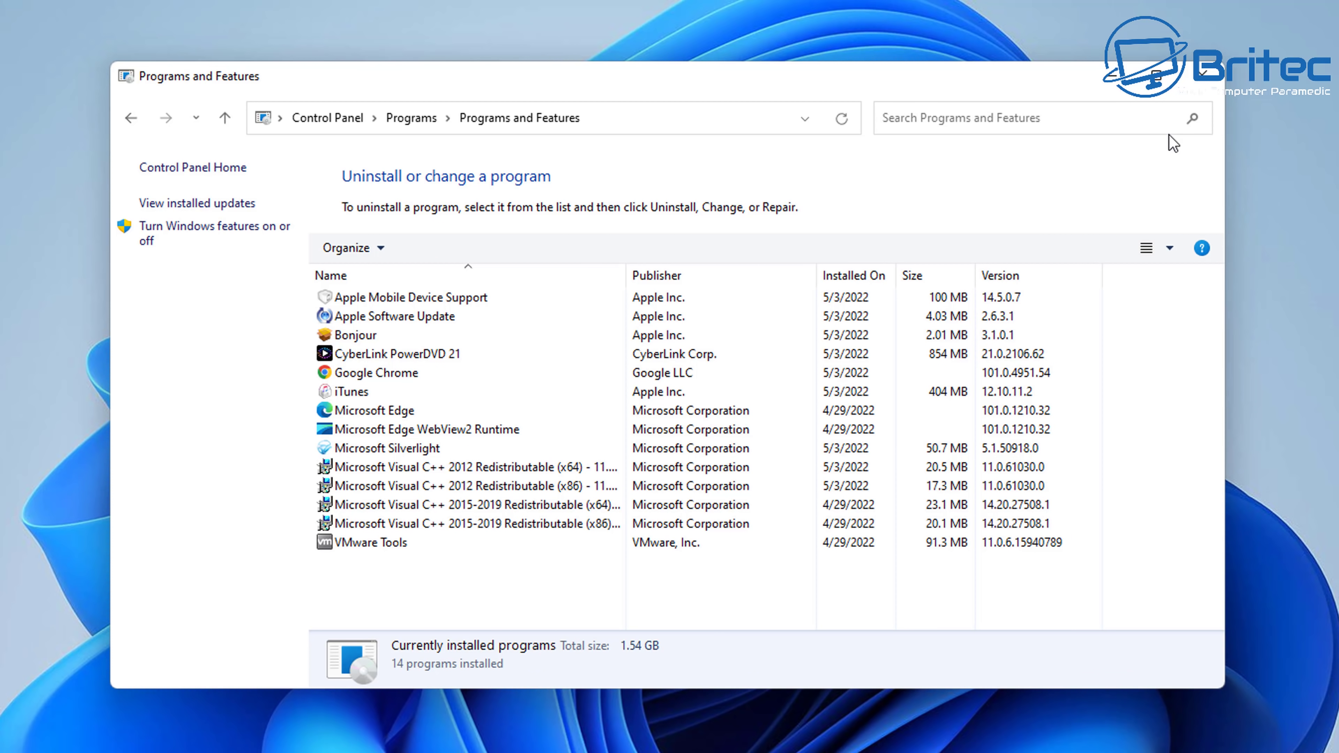
- Close Programs and Features, find the Silverlight 5 Windows download link returns 404, and close that tab
left_click(1202, 64)
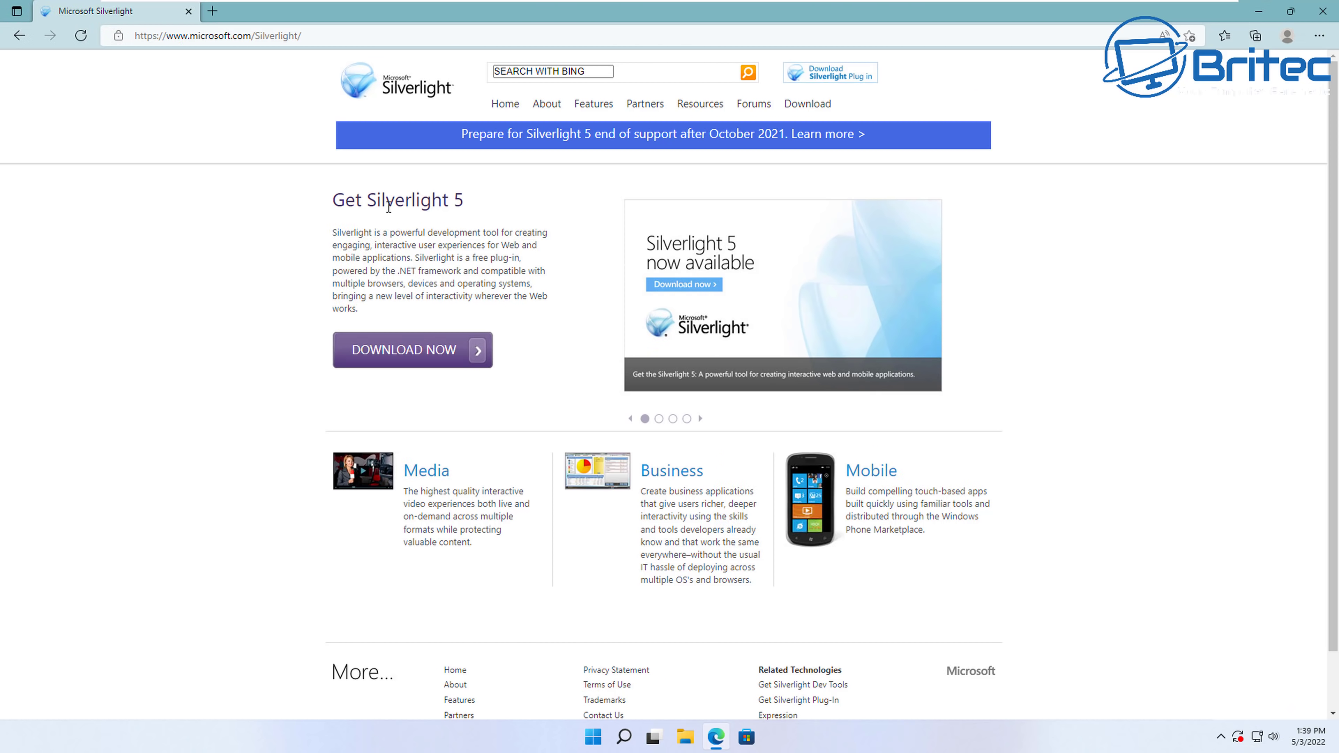
left_click(420, 351)
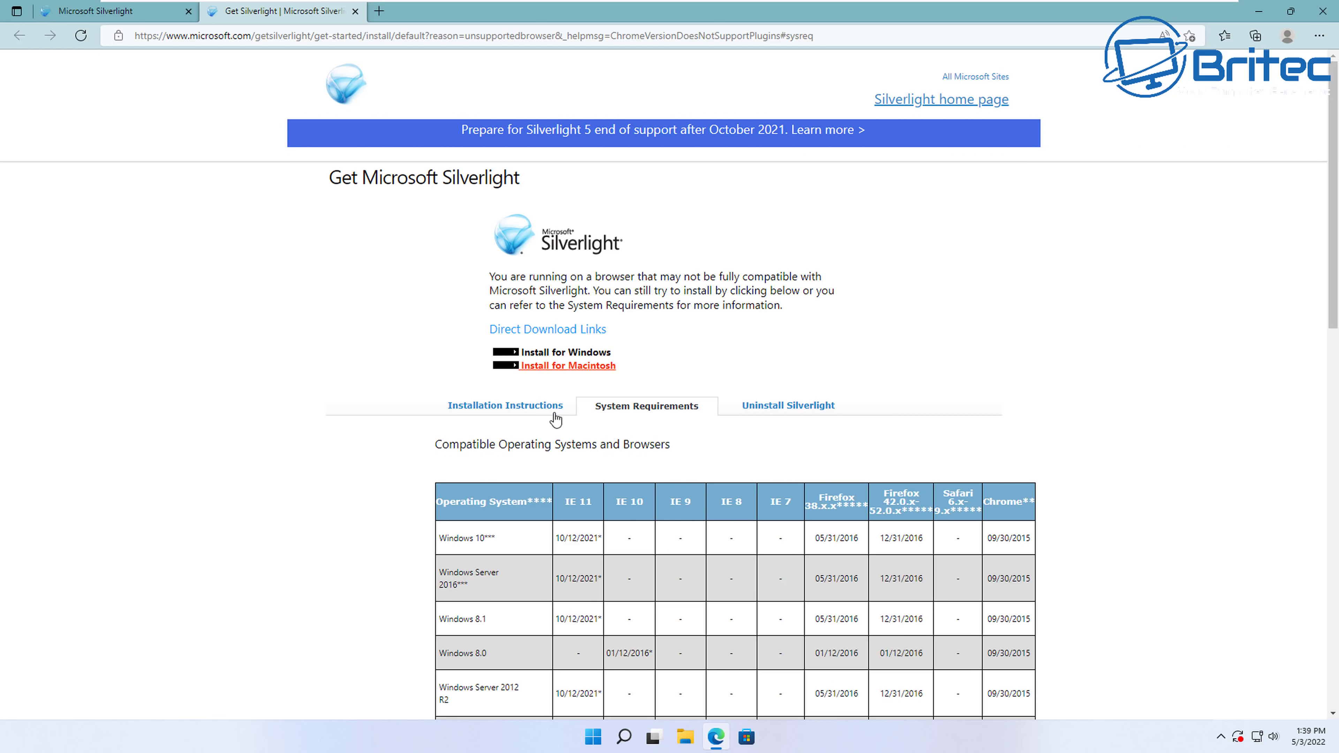
left_click(558, 353)
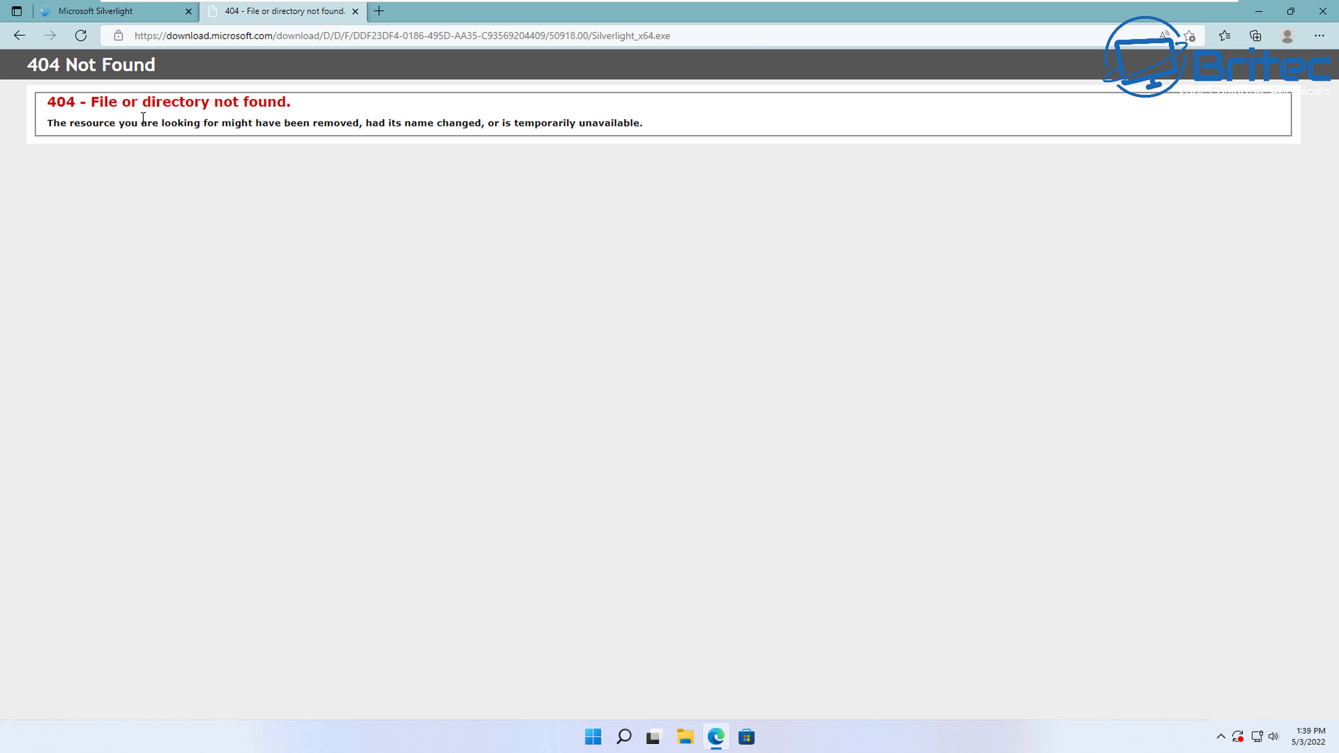
left_click(355, 11)
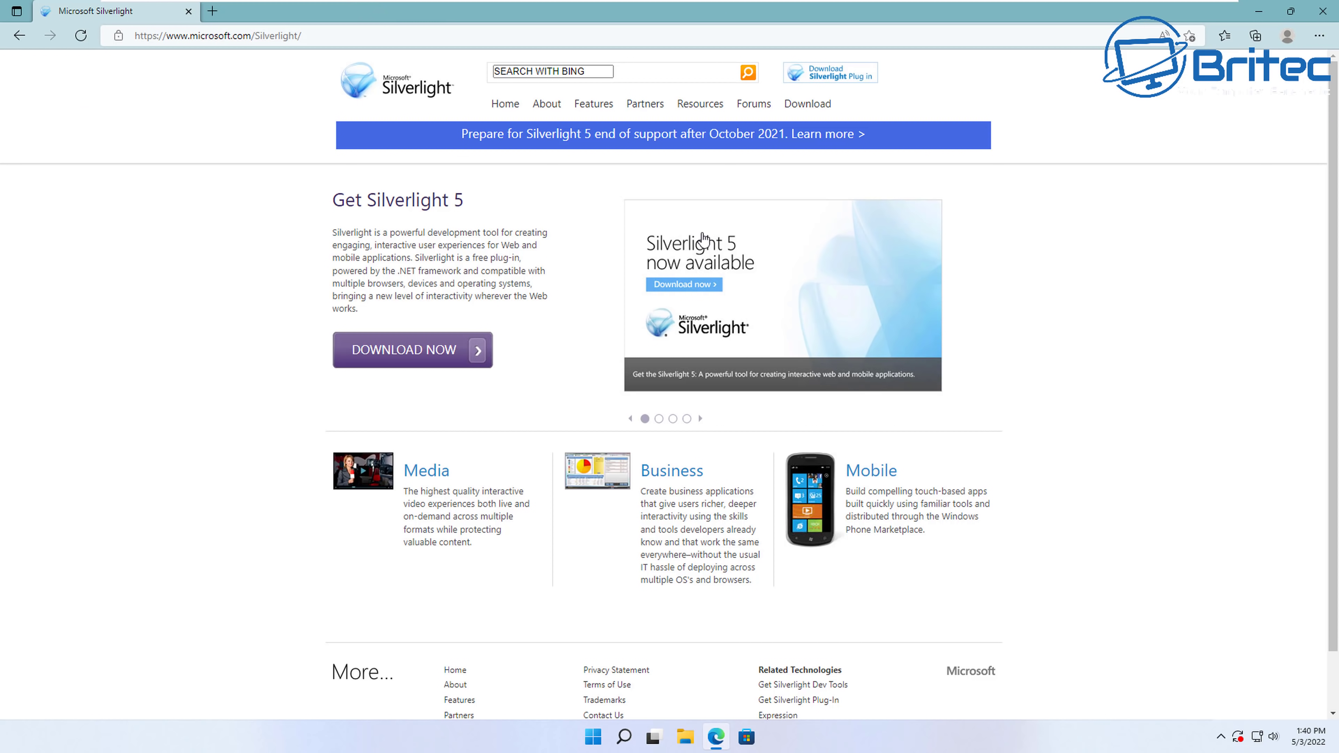
- Close Edge, reopen Control Panel's installed programs, and select Microsoft Silverlight 5.1.50918.0
left_click(1259, 11)
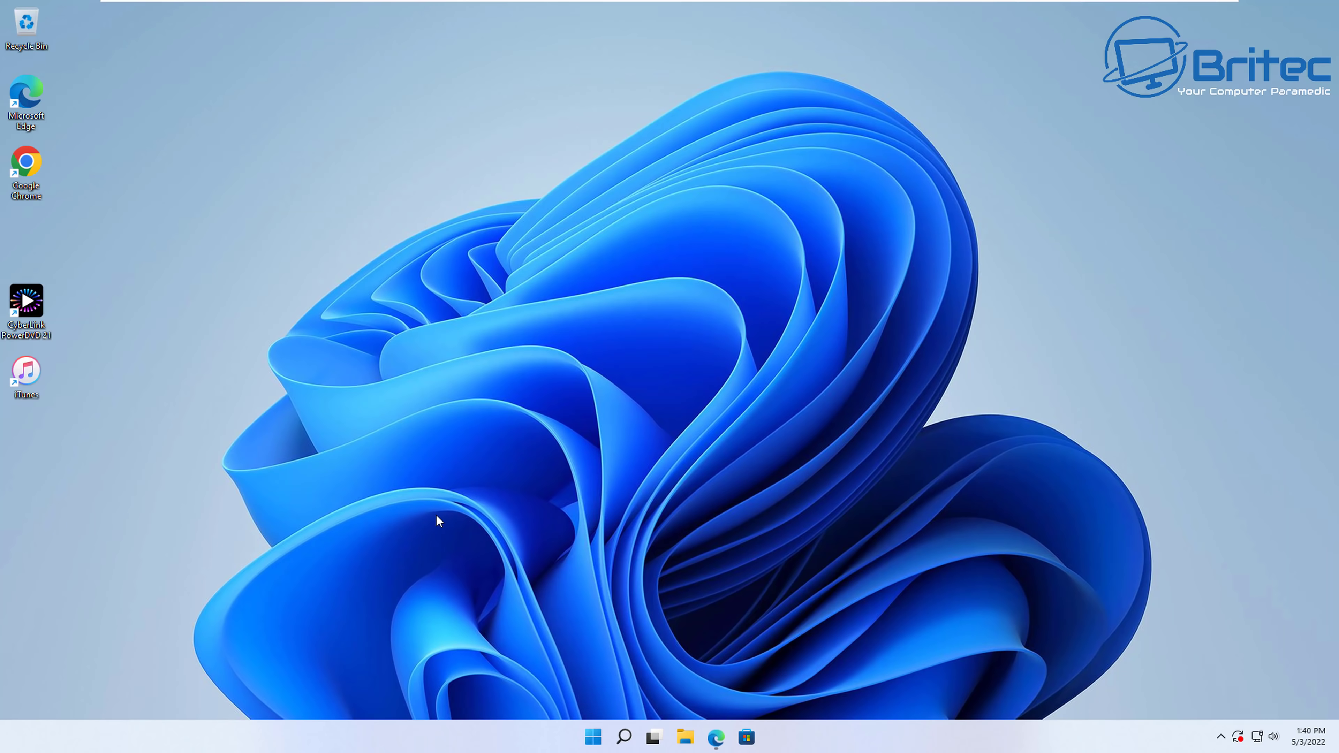
left_click(623, 737)
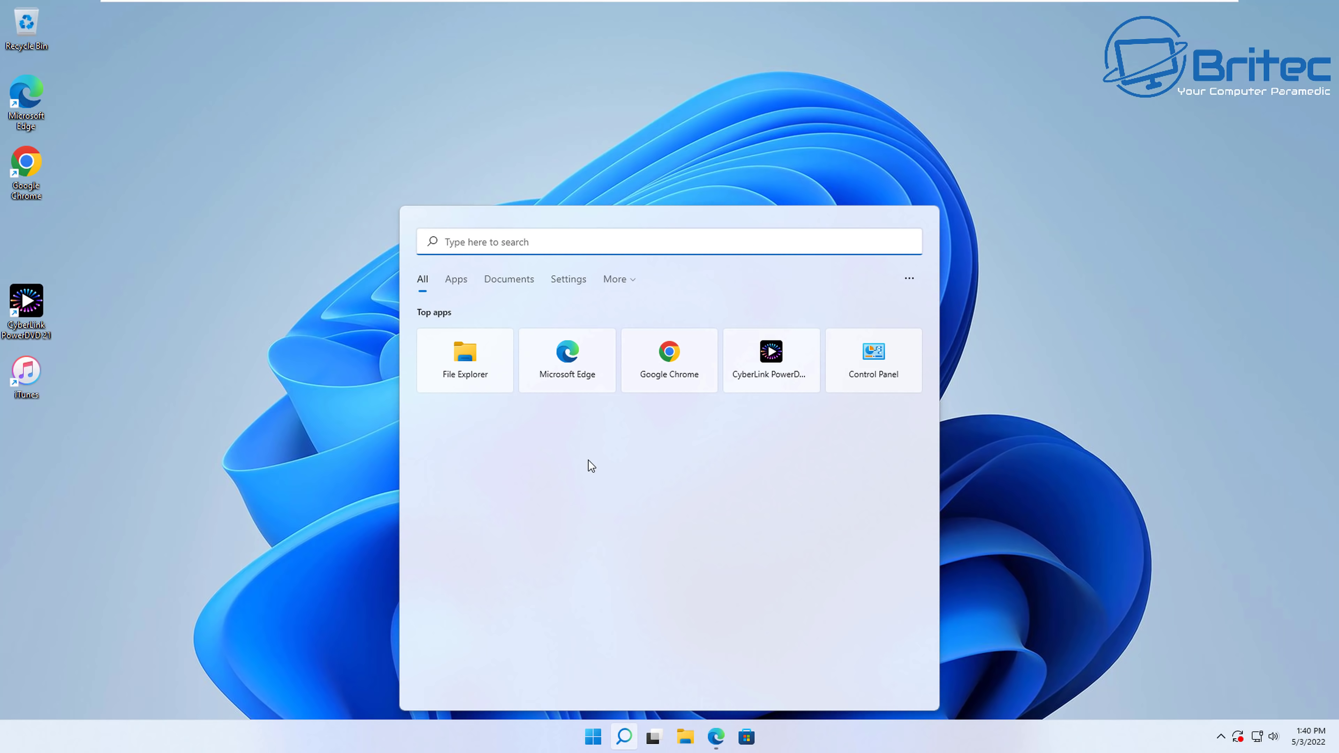
type("control")
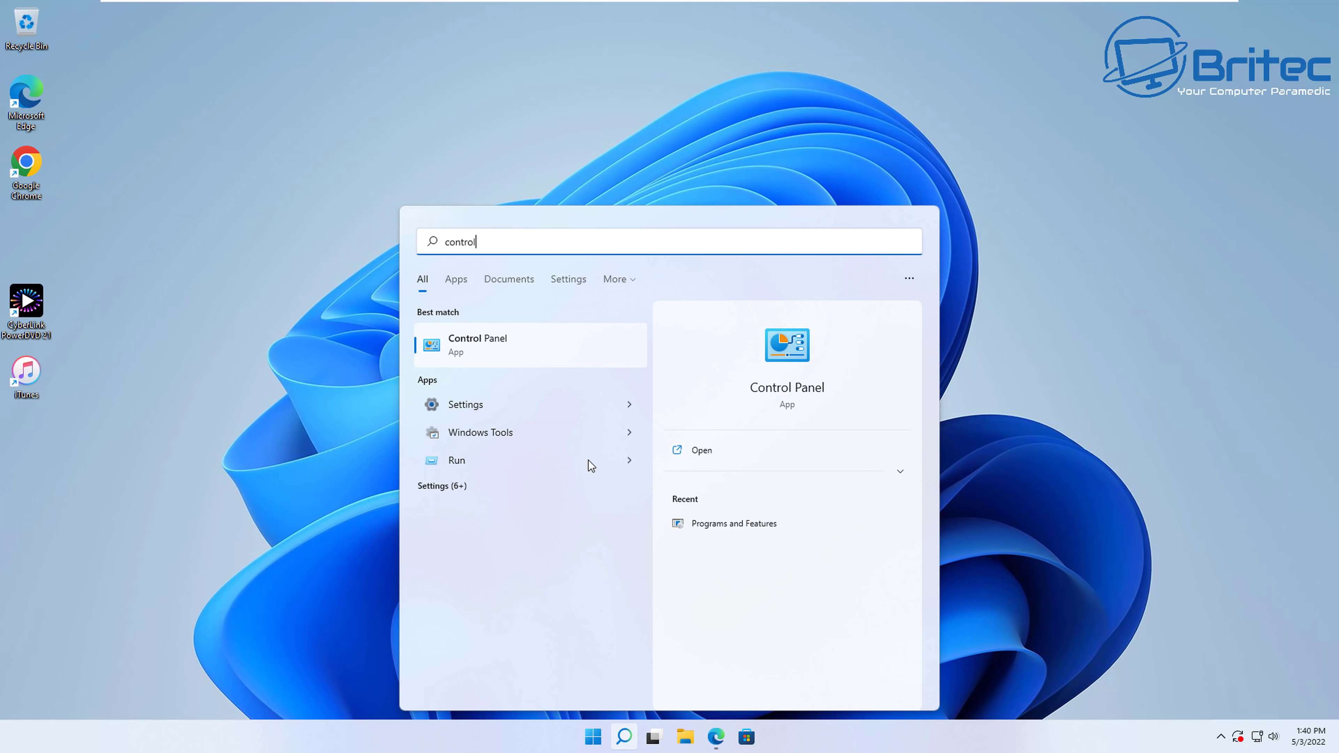
left_click(496, 340)
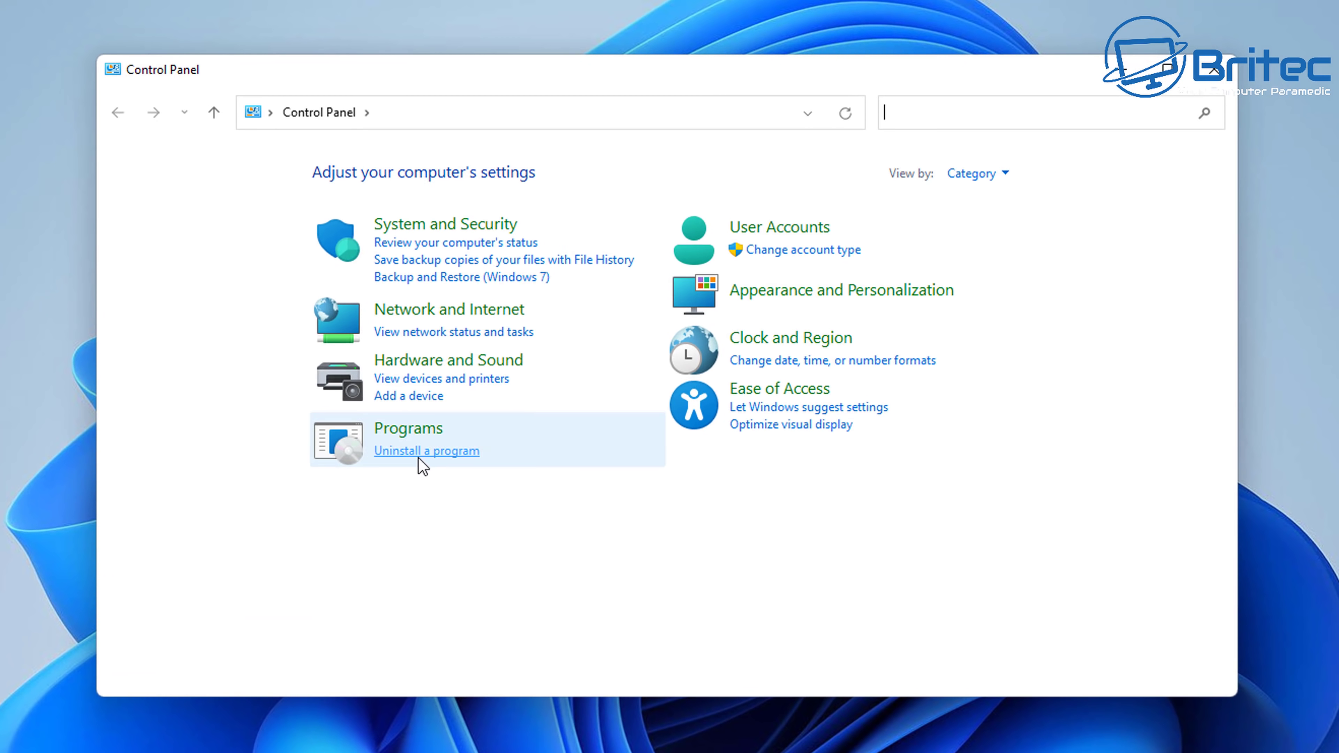
left_click(419, 456)
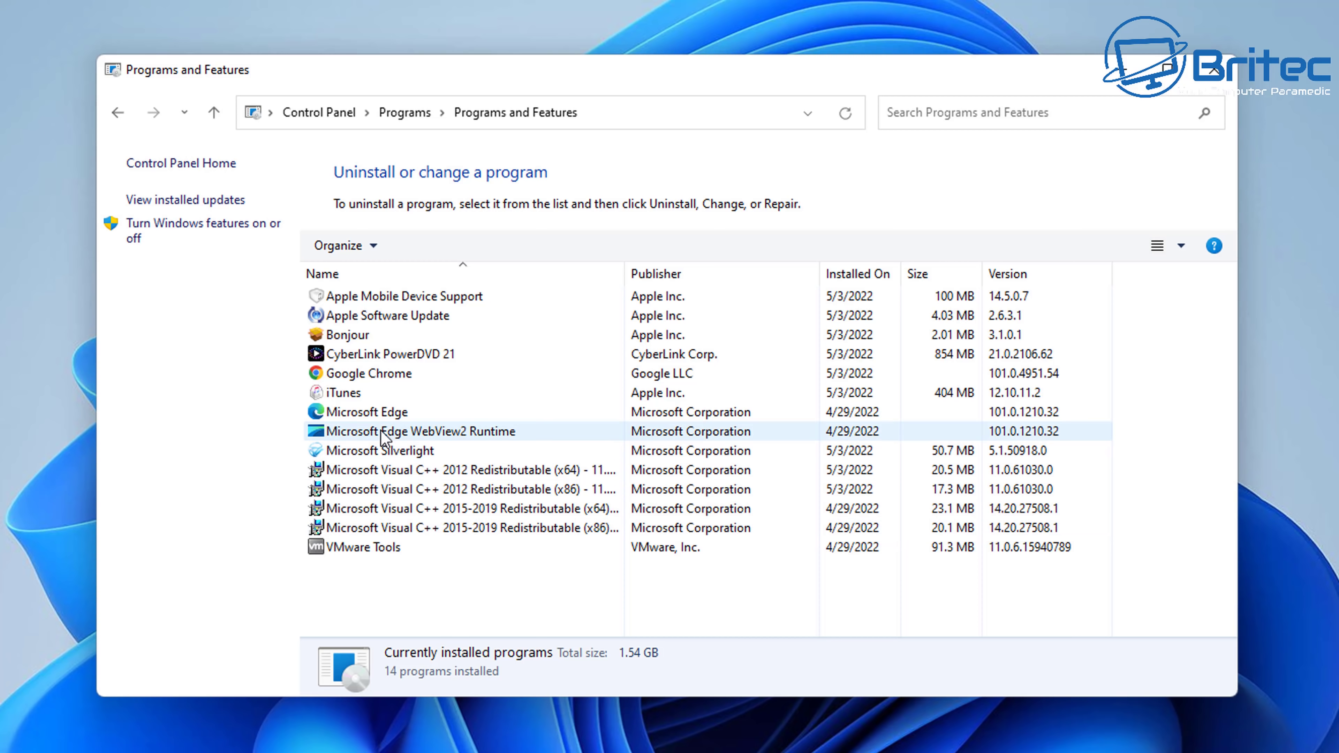
left_click(400, 451)
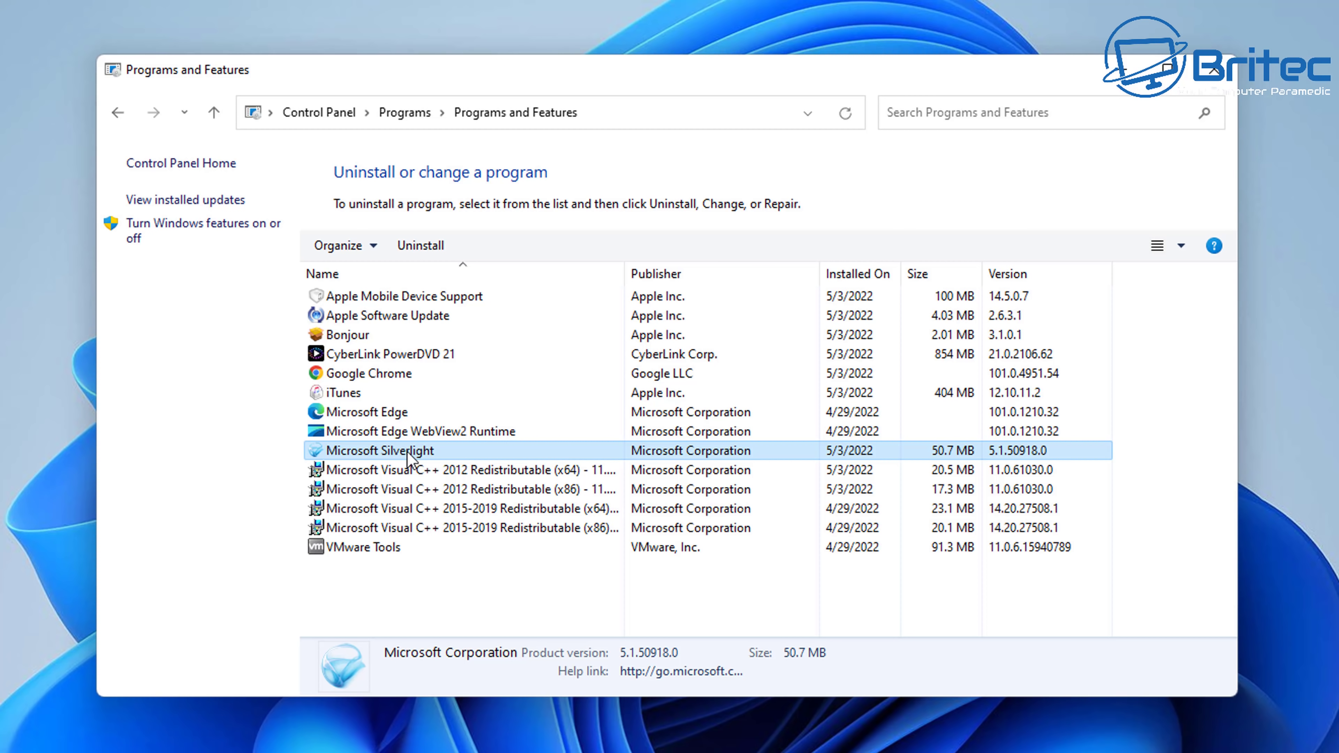
- Uninstall Microsoft Silverlight, confirming the removal and approving the UAC prompt
left_click(427, 251)
left_click(757, 375)
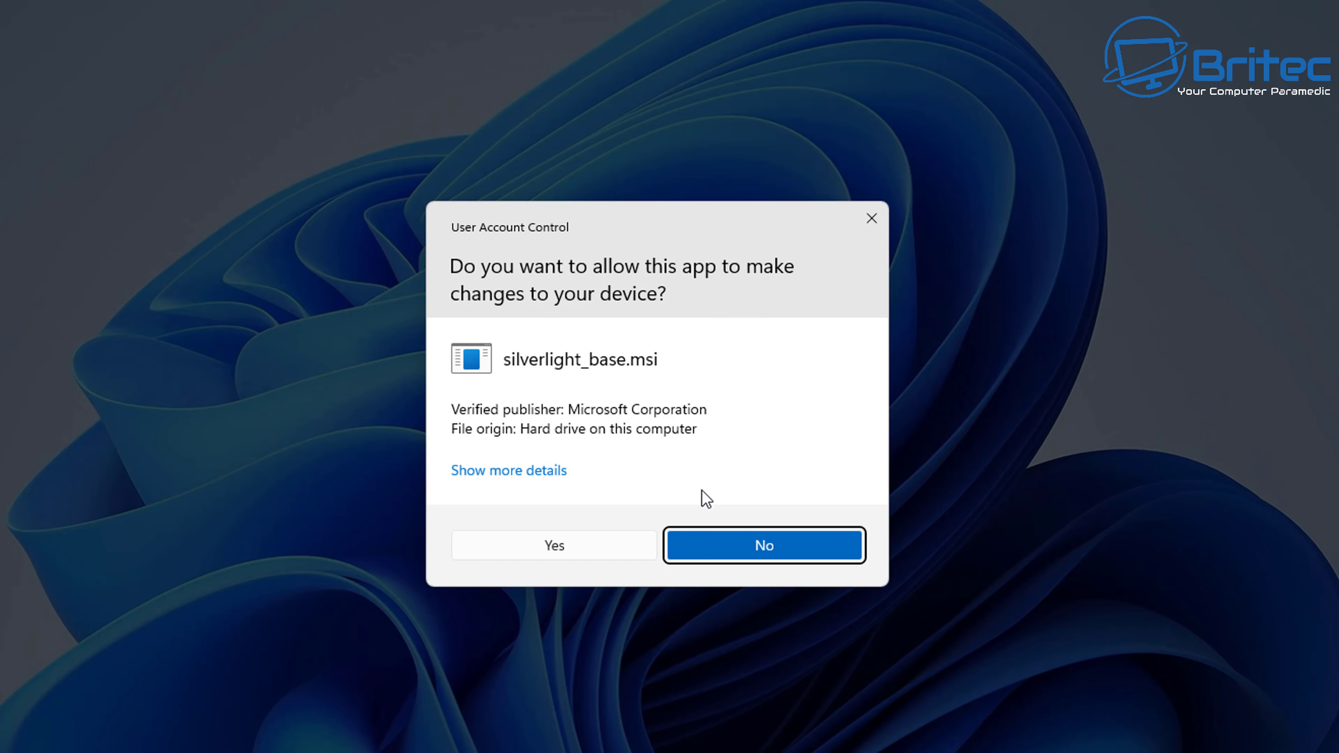
left_click(565, 544)
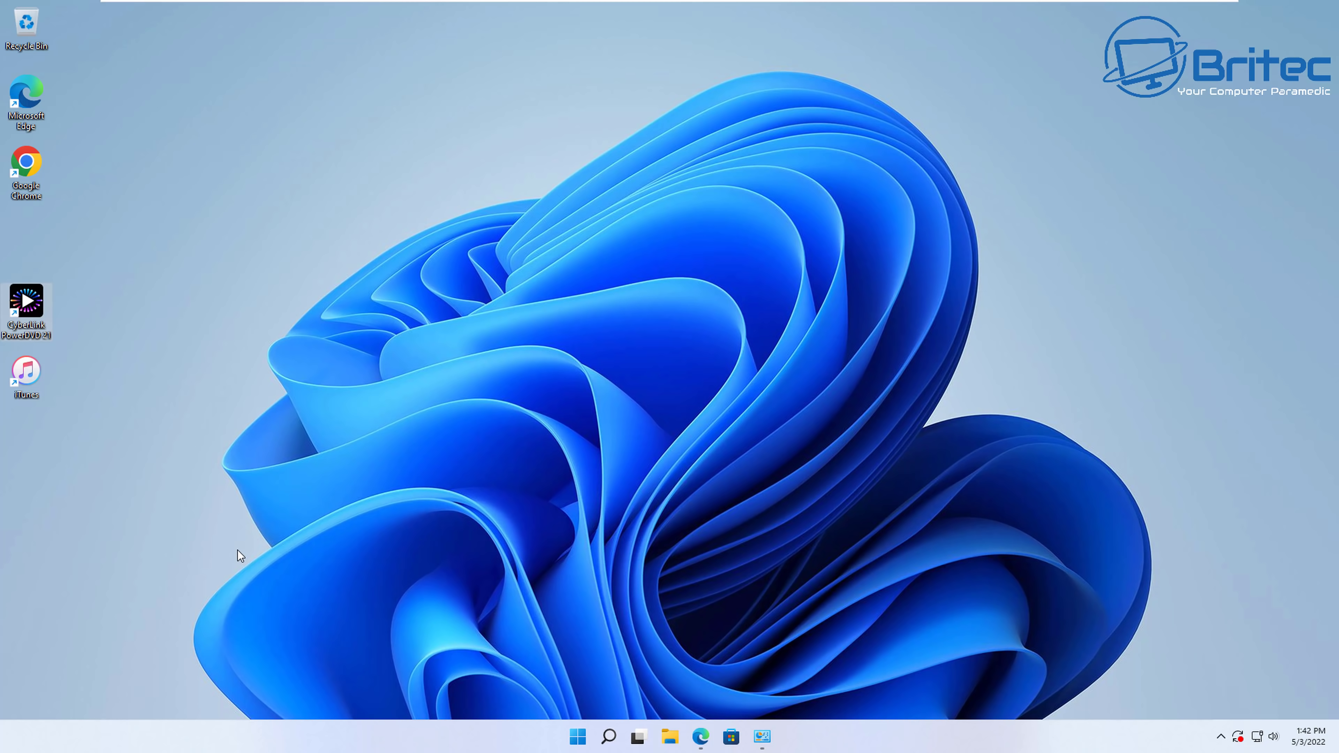
mouse_move(606, 747)
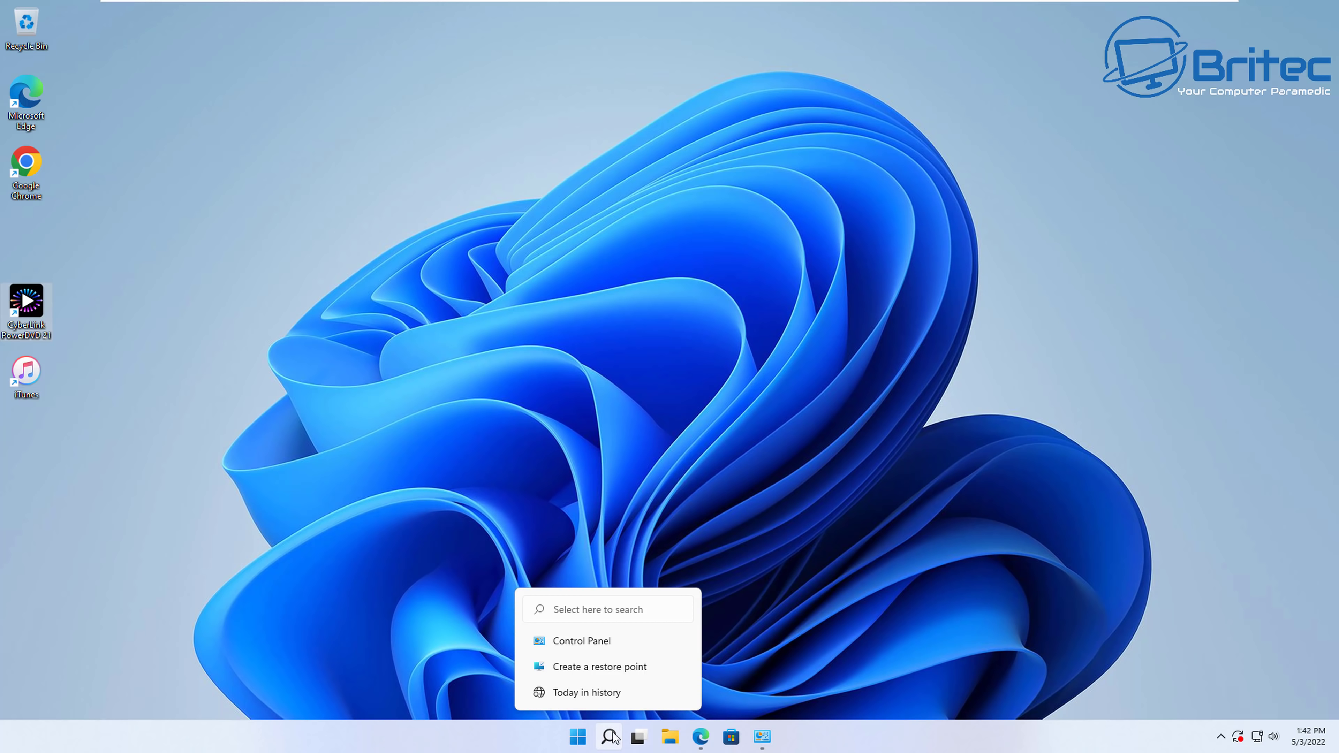
- Restore Programs and Features, check the Apple components, and uninstall iTunes with UAC approval
left_click(761, 738)
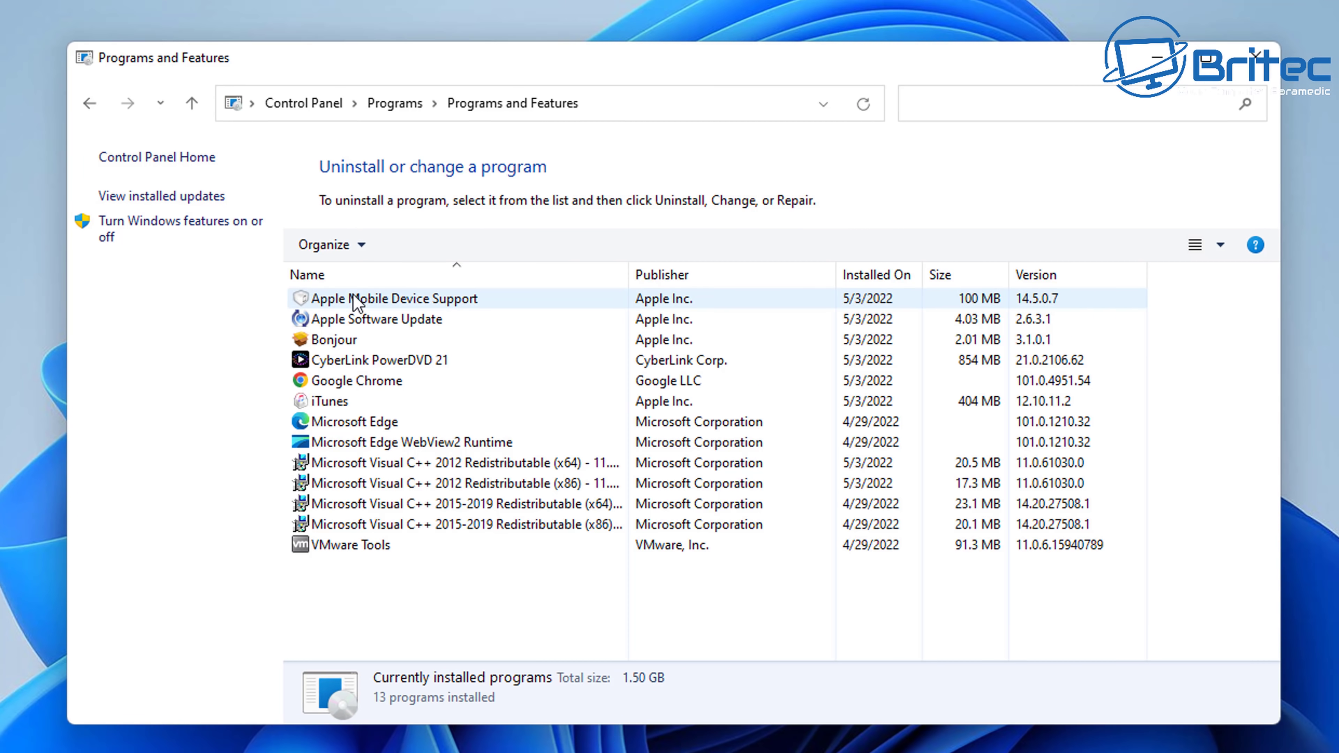
left_click(408, 301)
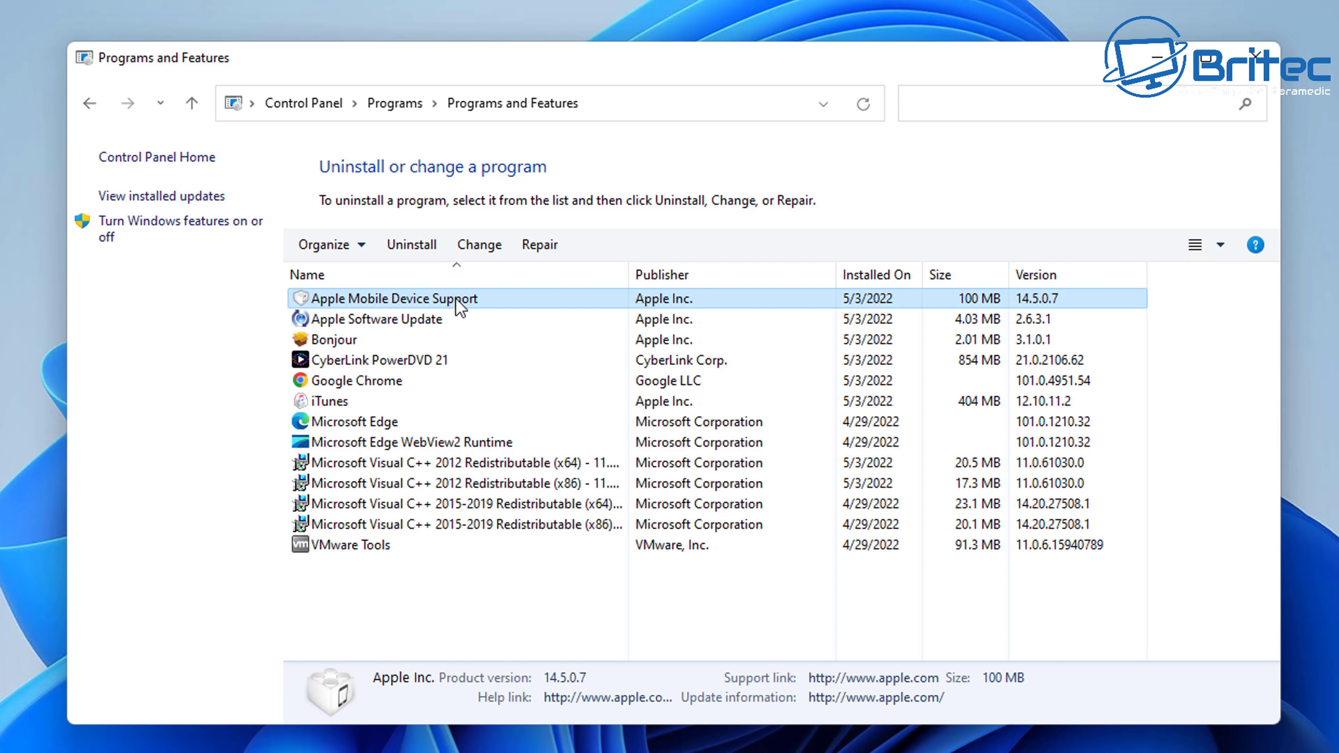
left_click(342, 321)
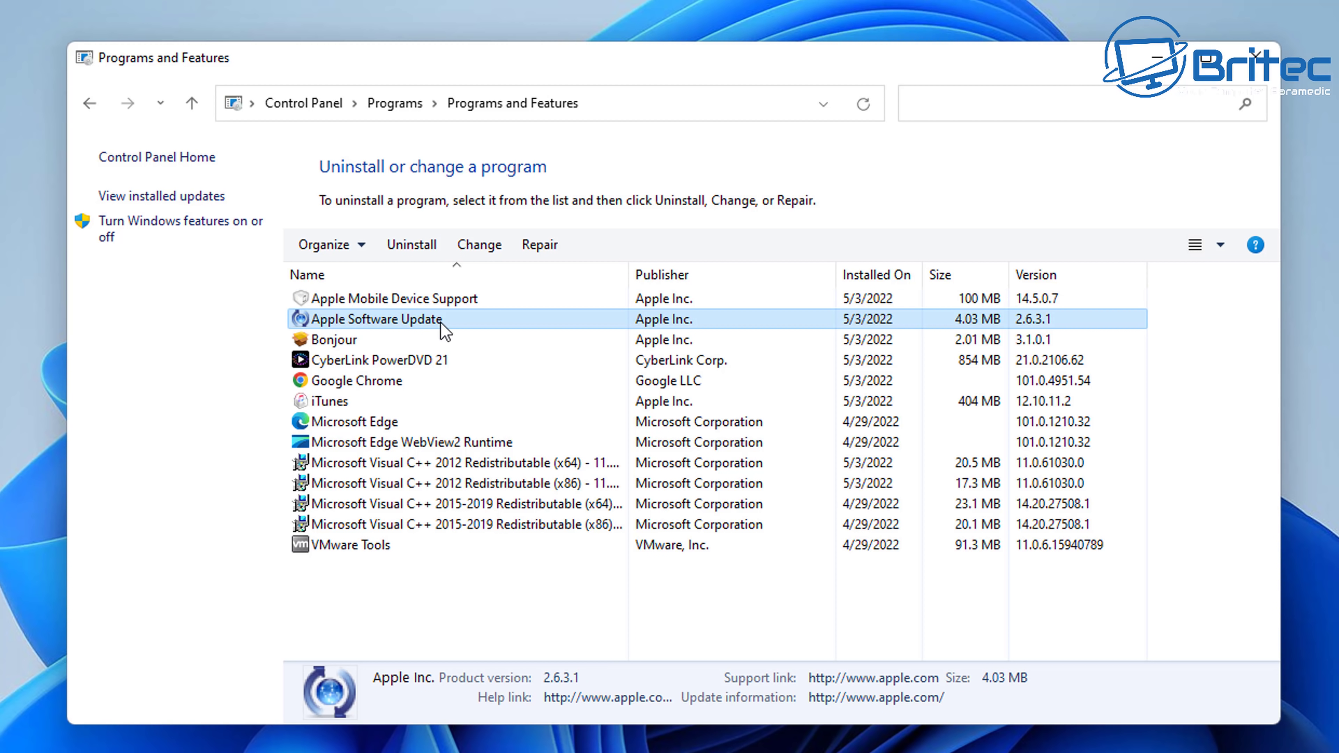
left_click(340, 339)
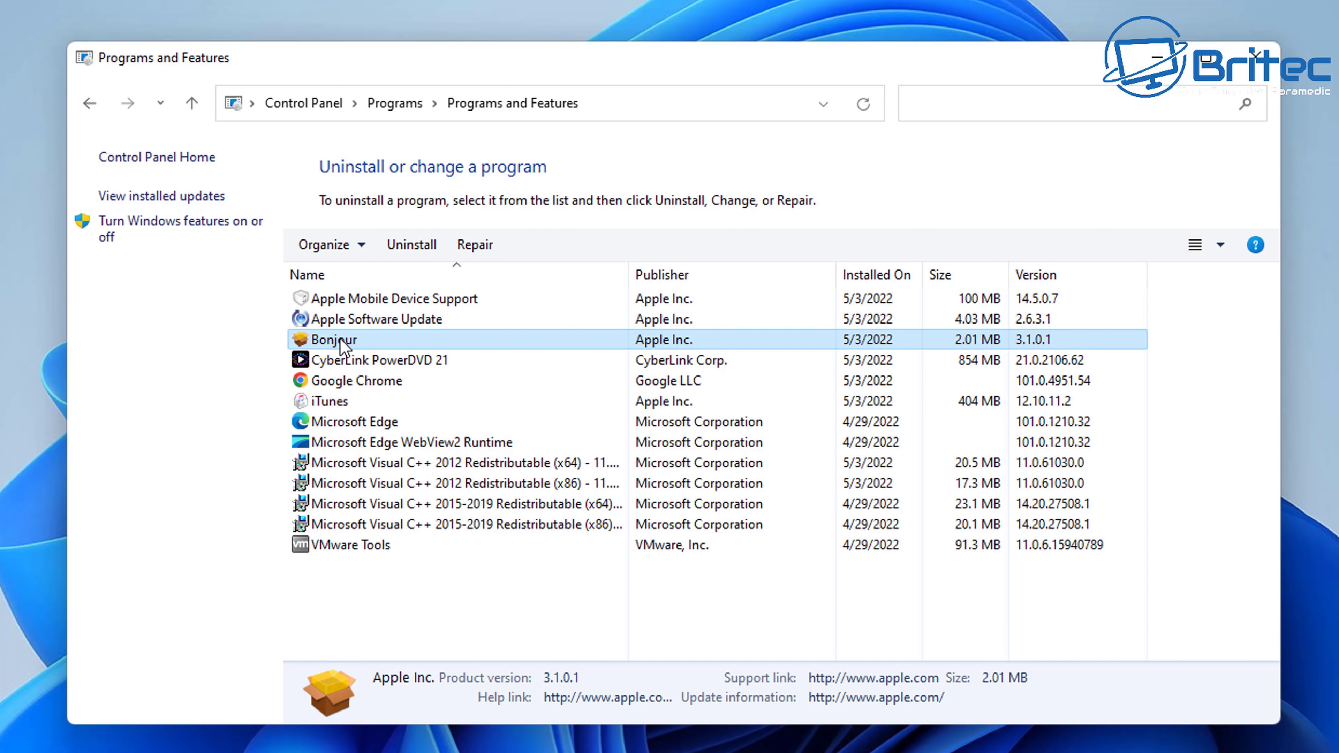
left_click(340, 401)
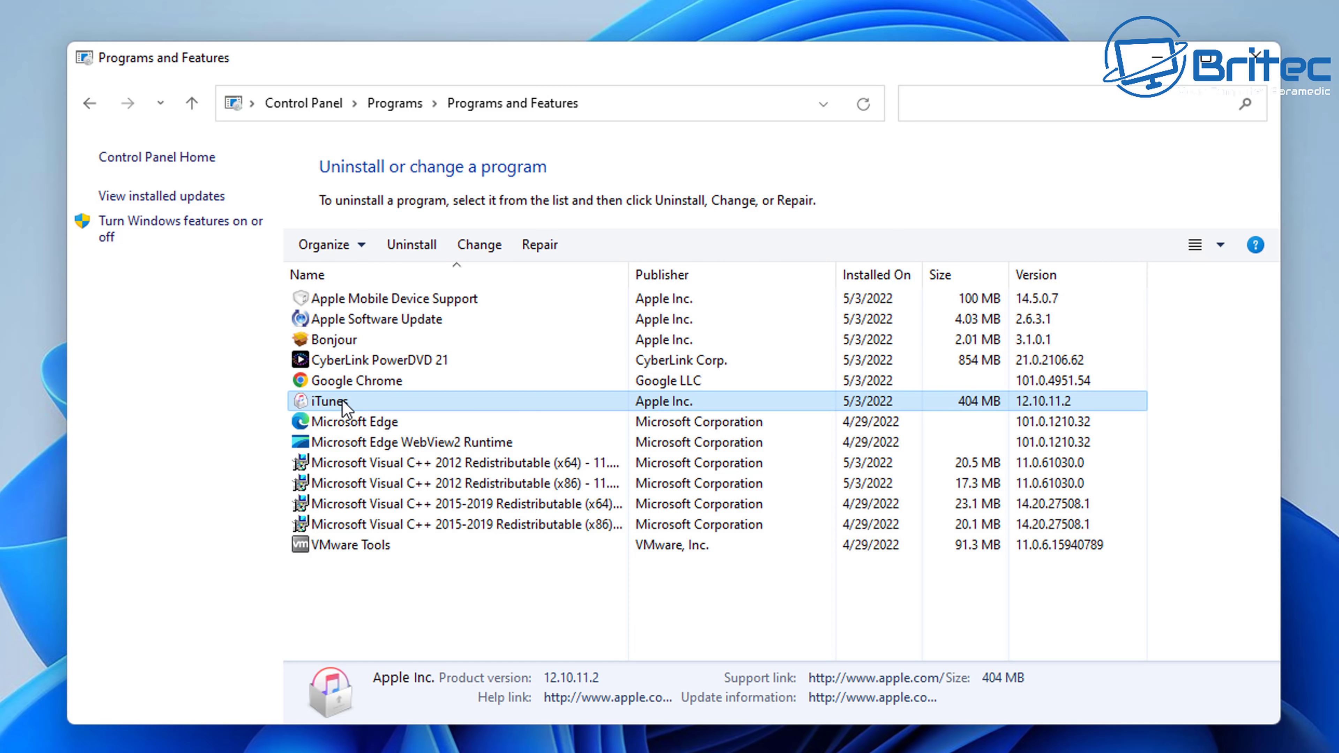
left_click(412, 244)
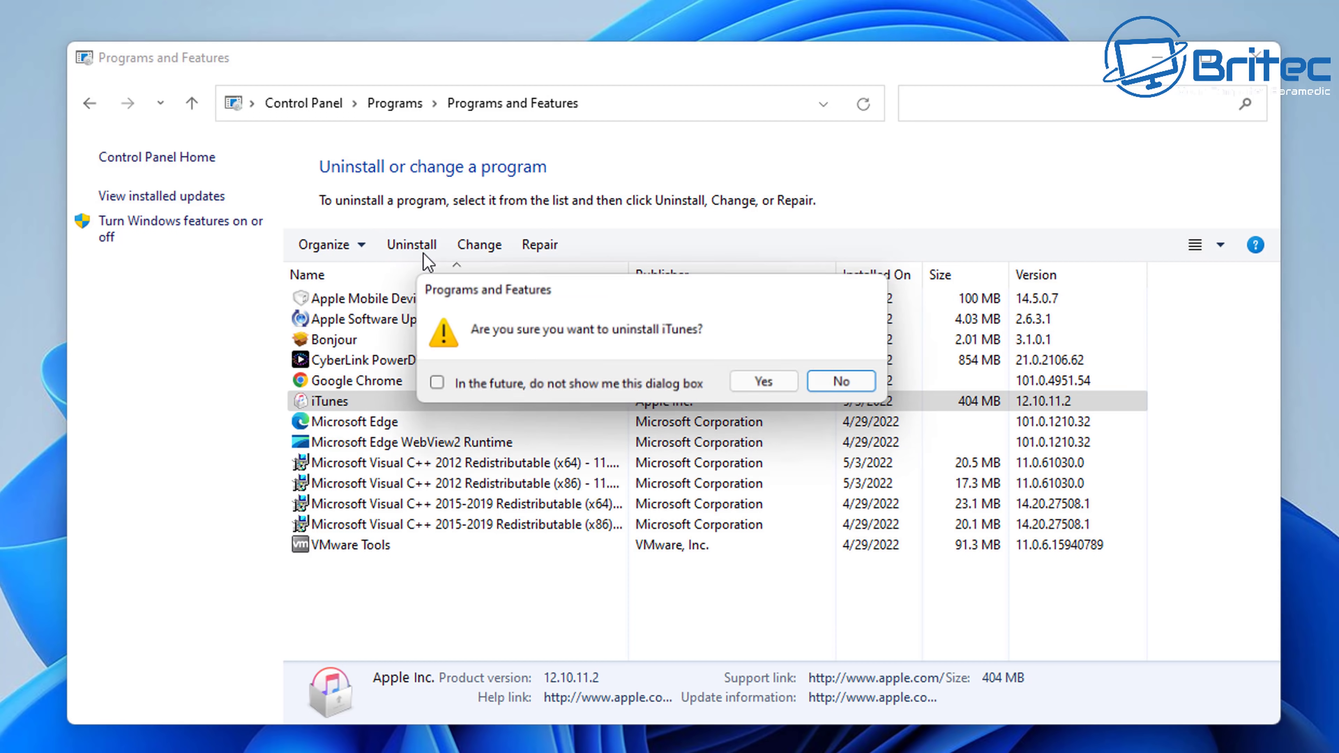
left_click(766, 383)
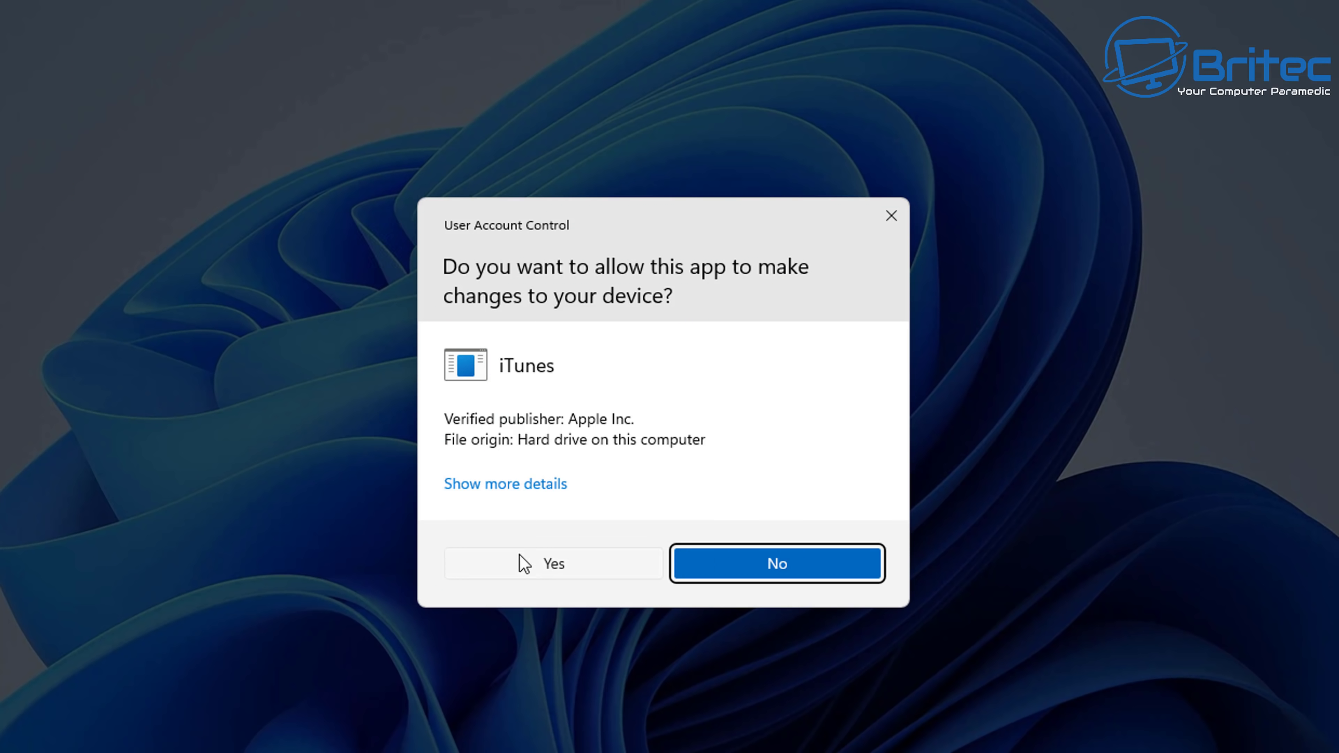
left_click(524, 563)
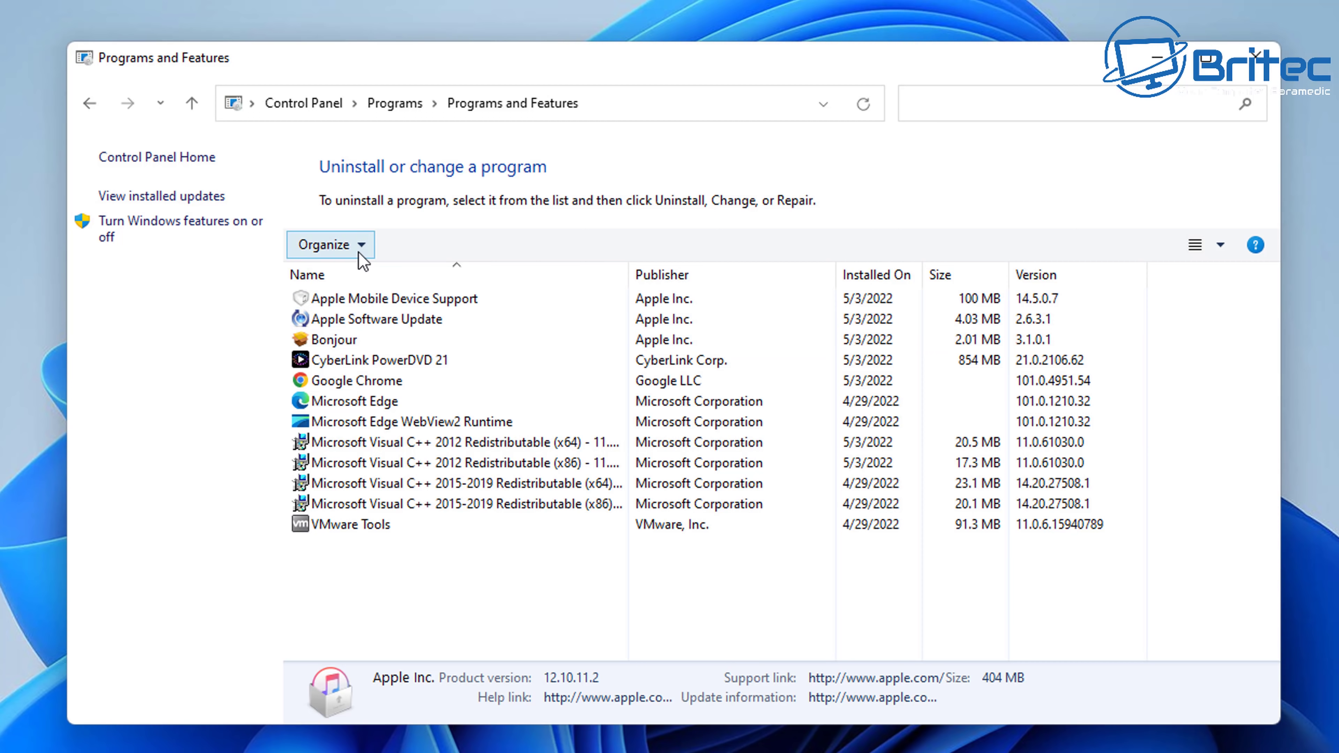
- Uninstall Bonjour, confirming the removal and the administrator prompt
left_click(338, 337)
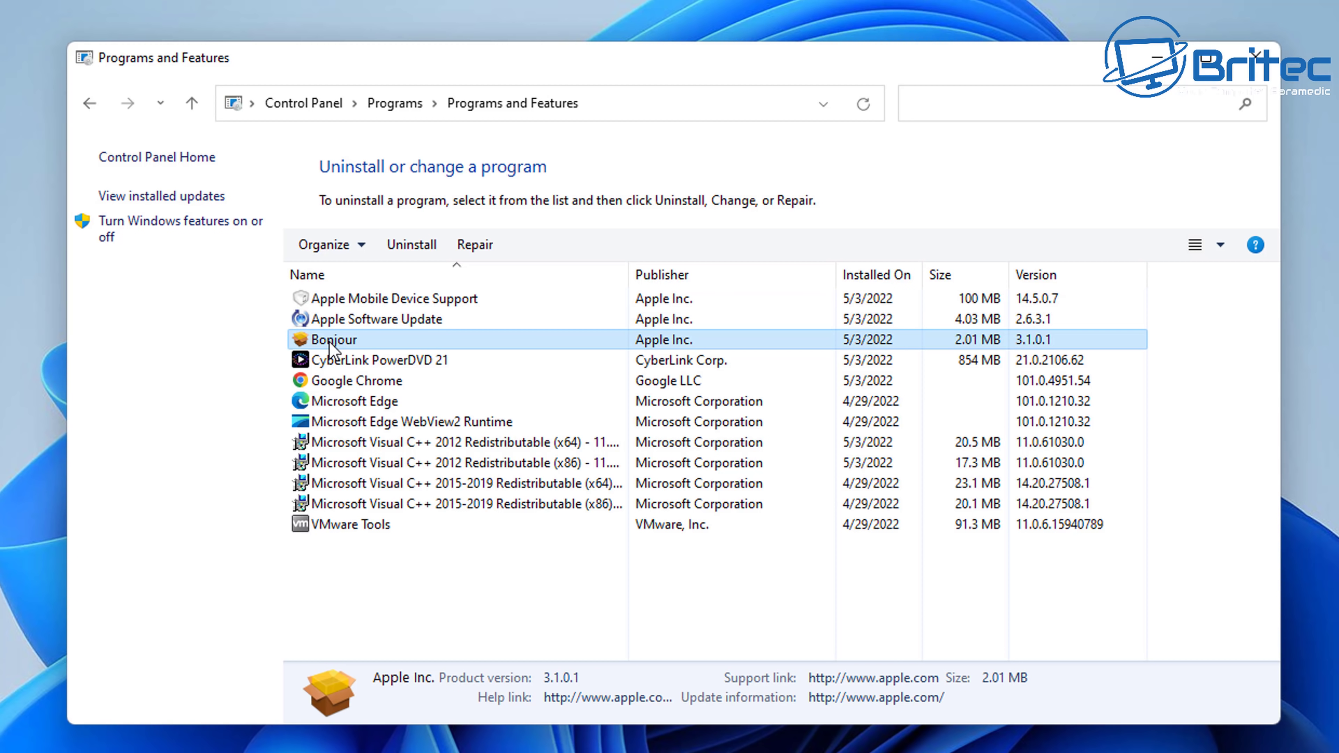
left_click(411, 244)
left_click(769, 383)
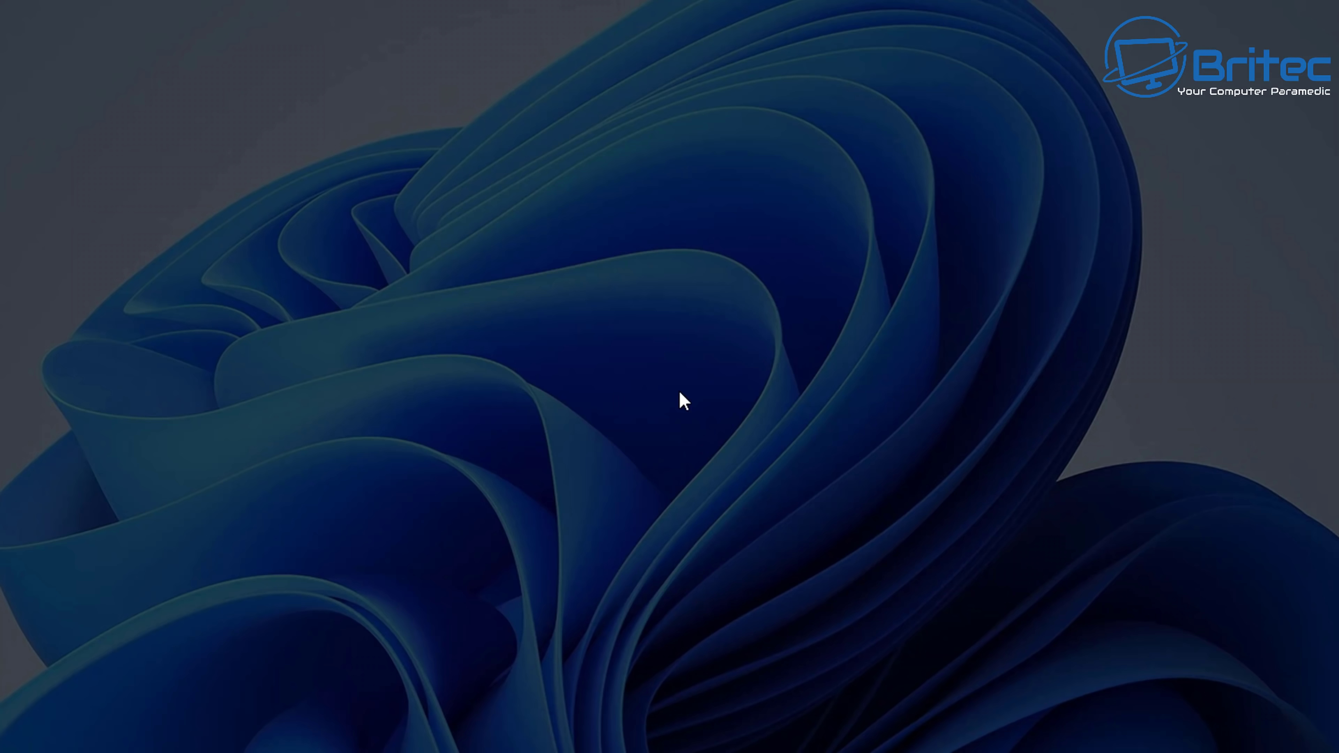
left_click(612, 557)
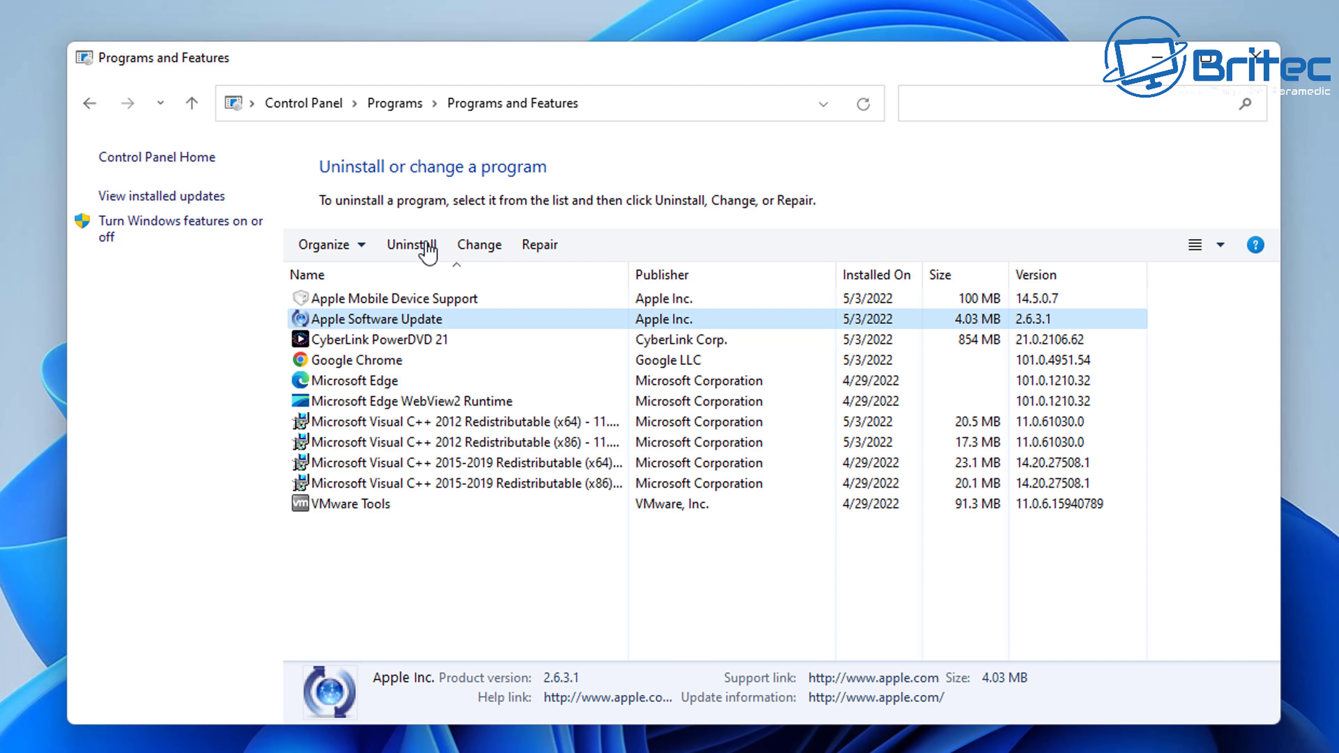
- Uninstall Apple Software Update, confirming the removal and the administrator prompt
left_click(419, 252)
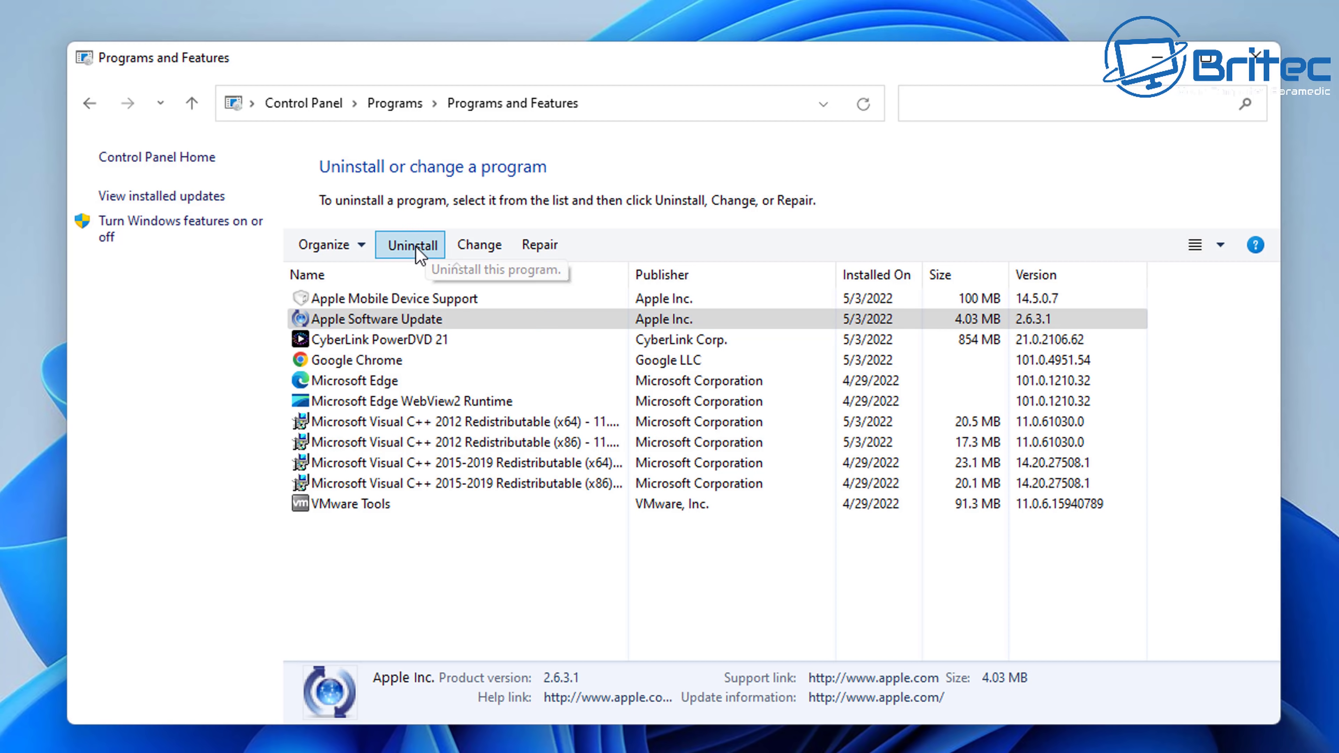
left_click(754, 383)
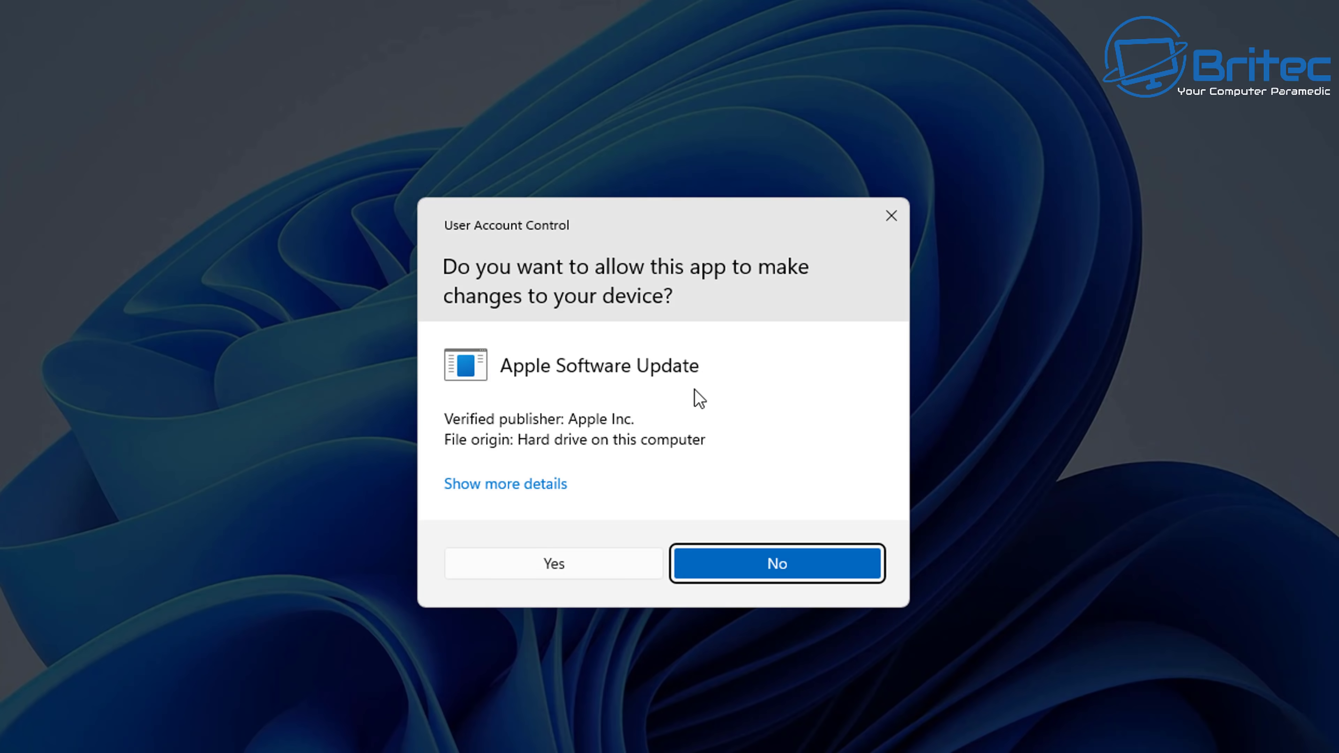
left_click(560, 574)
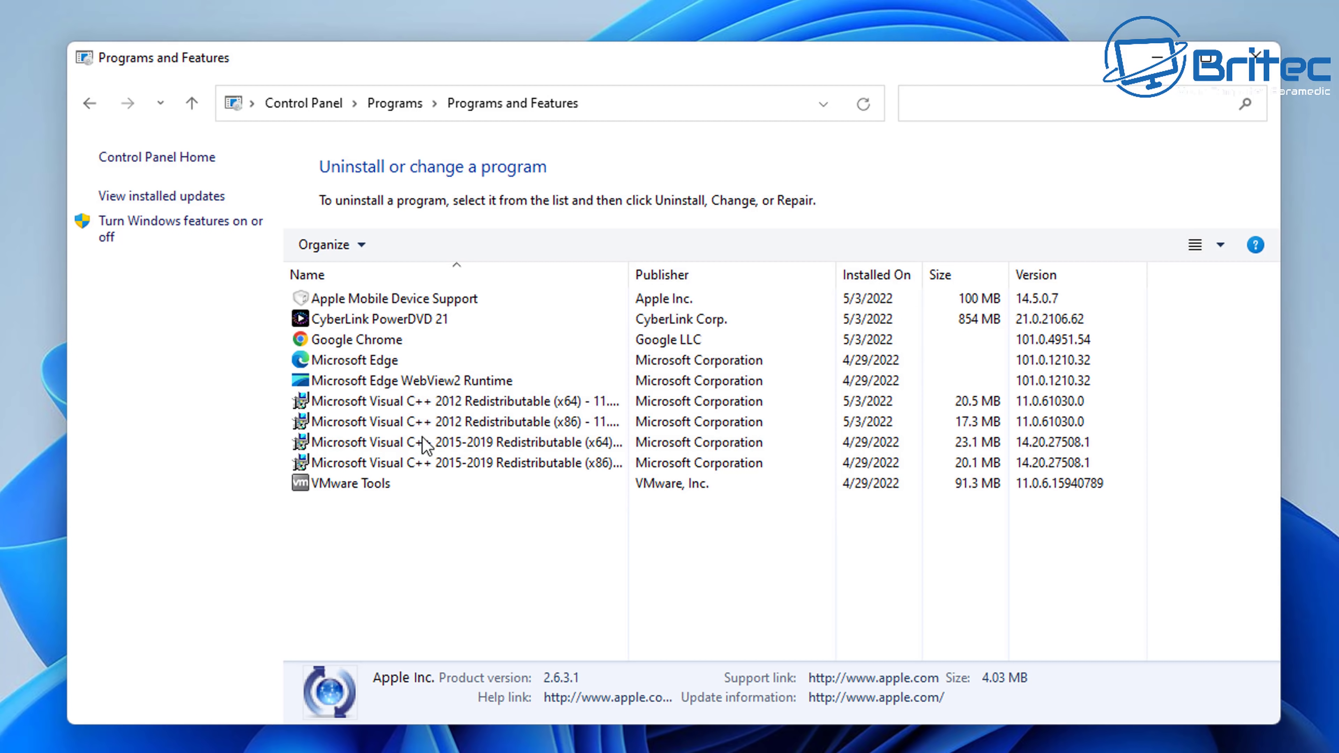
- Uninstall Apple Mobile Device Support and close Programs and Features
left_click(370, 299)
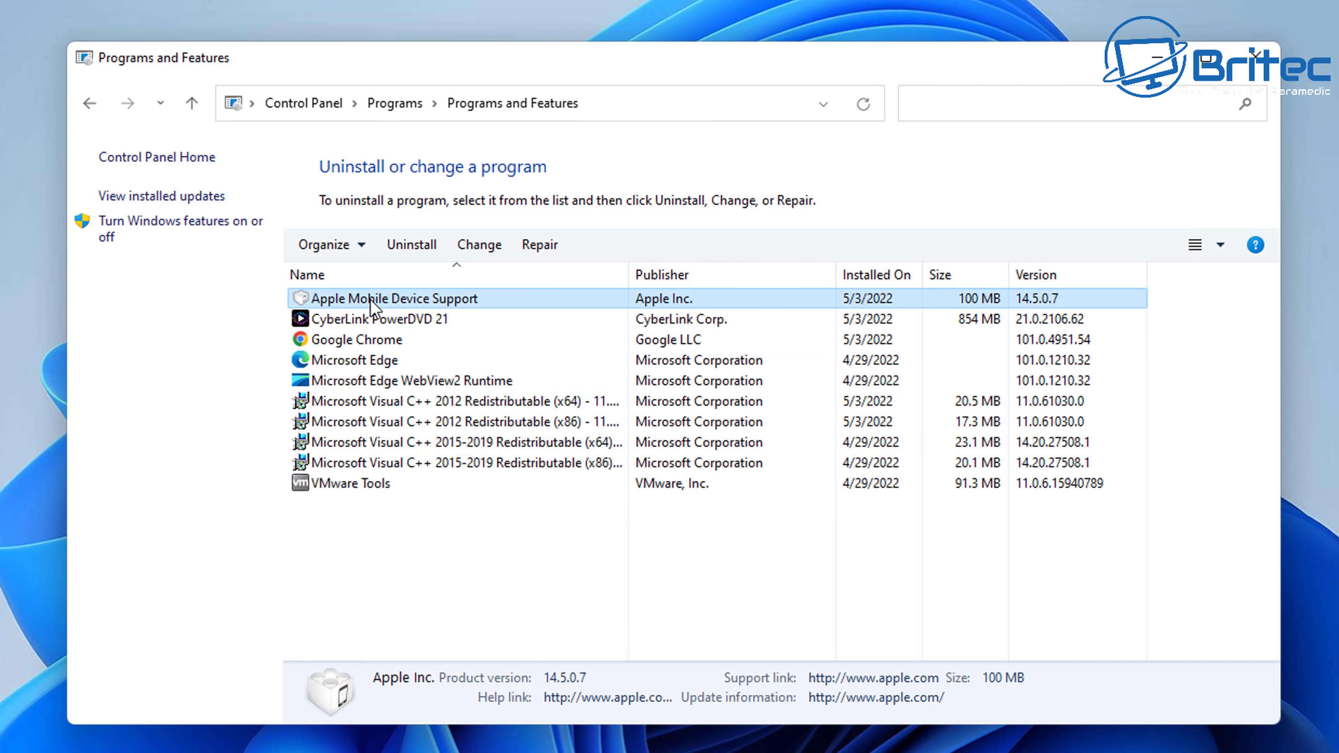
left_click(393, 244)
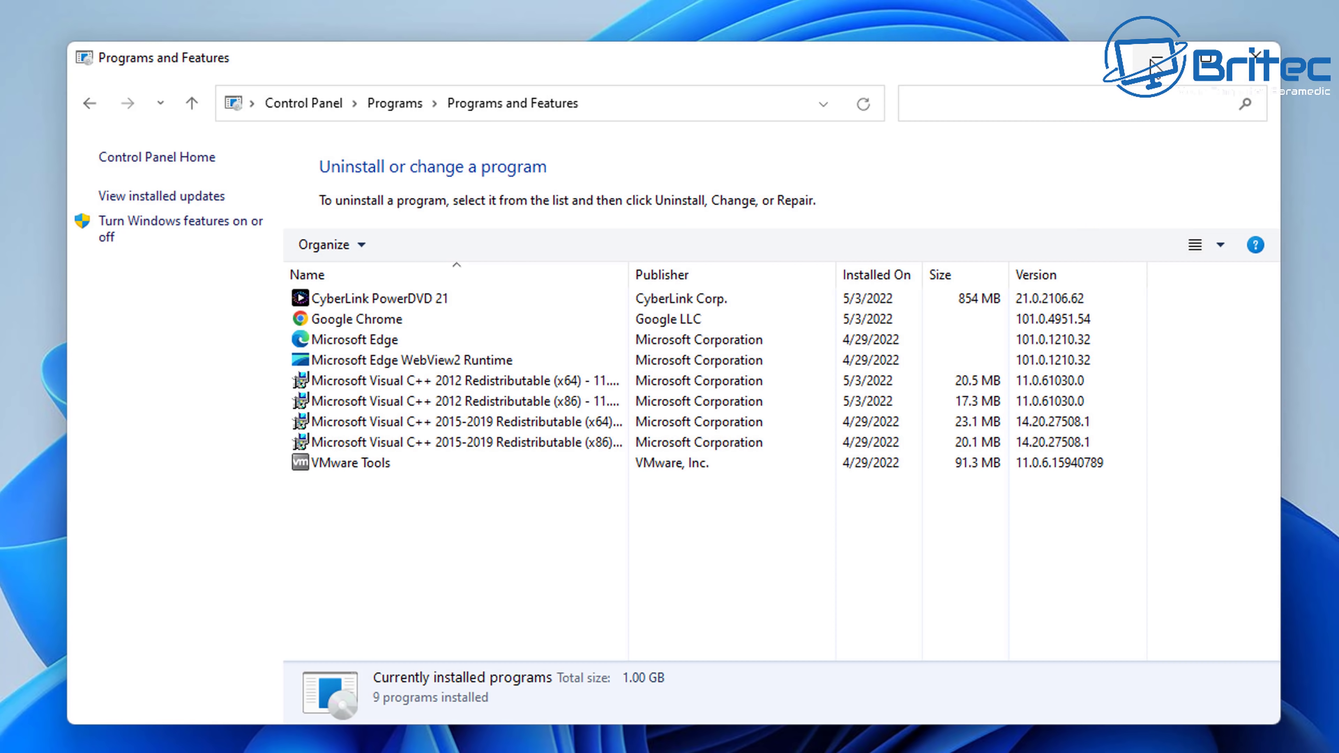
left_click(1155, 60)
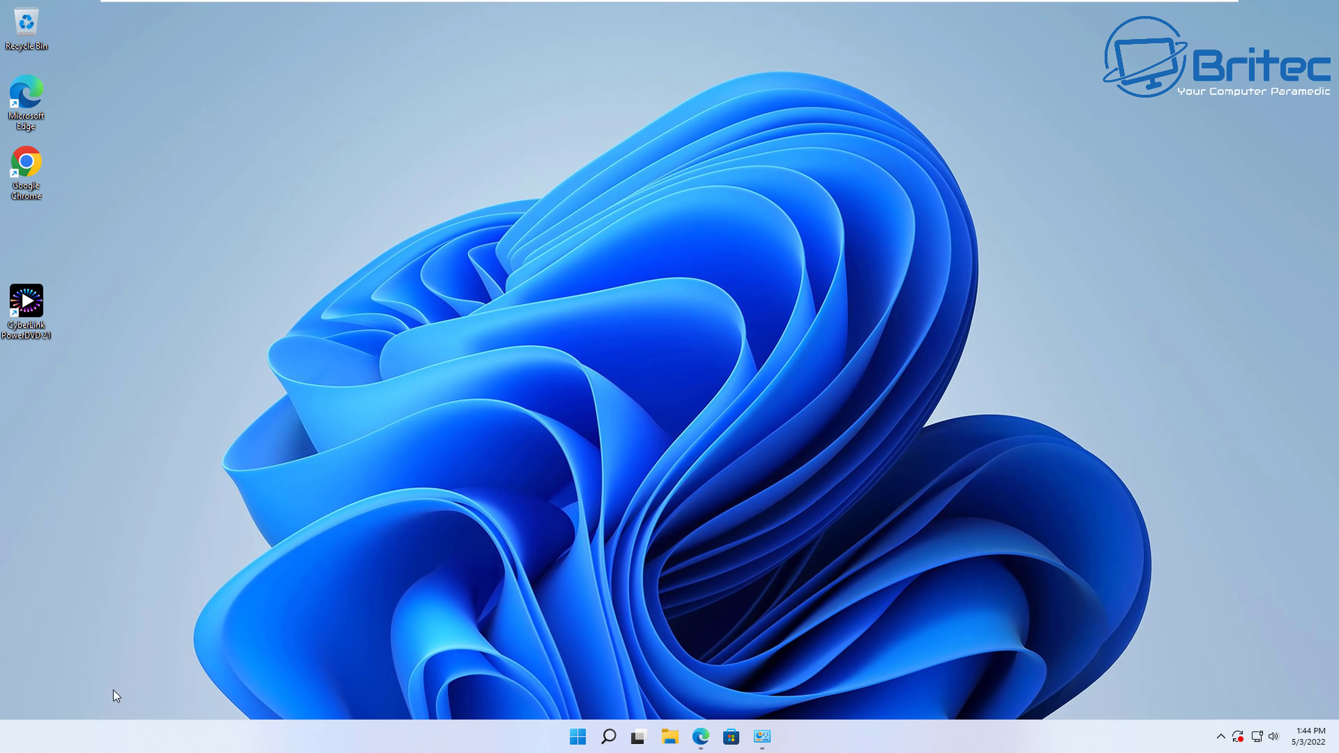
- Launch Google Chrome and go to More tools > Extensions to list installed extensions
left_click(42, 164)
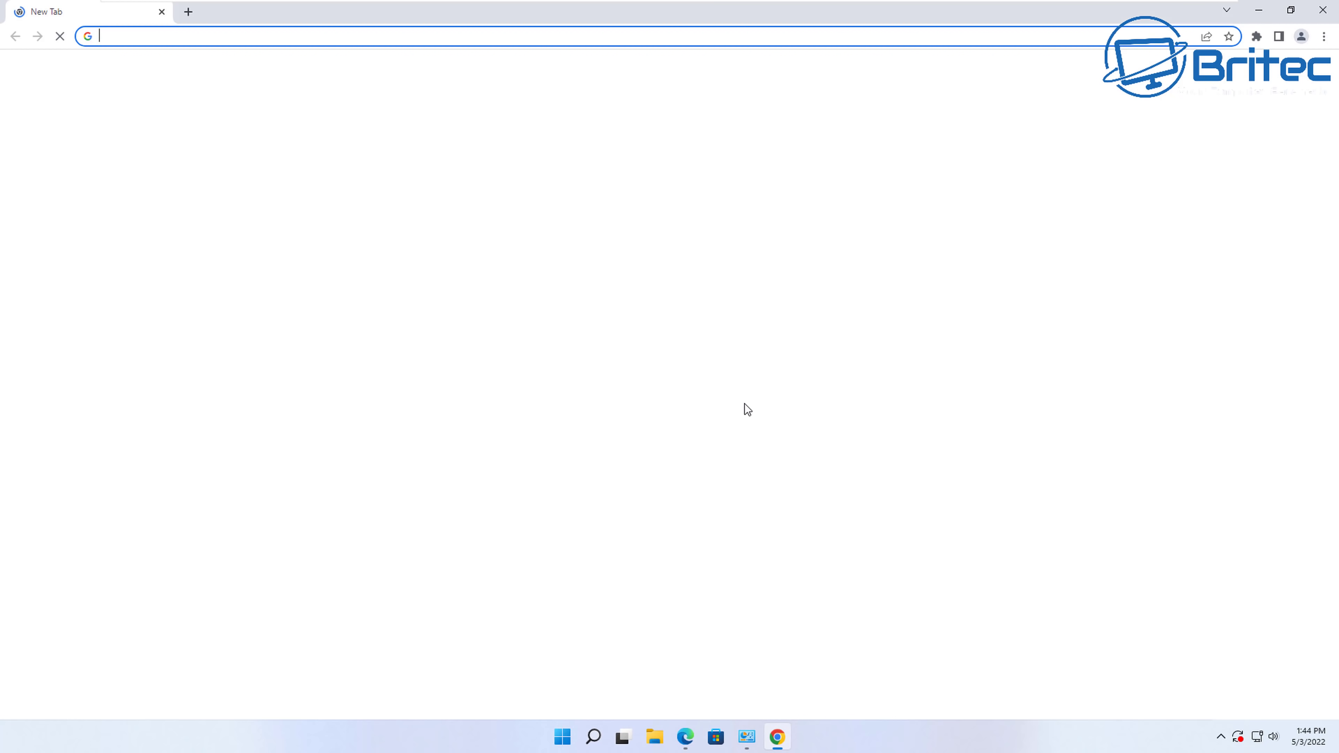
left_click(1324, 36)
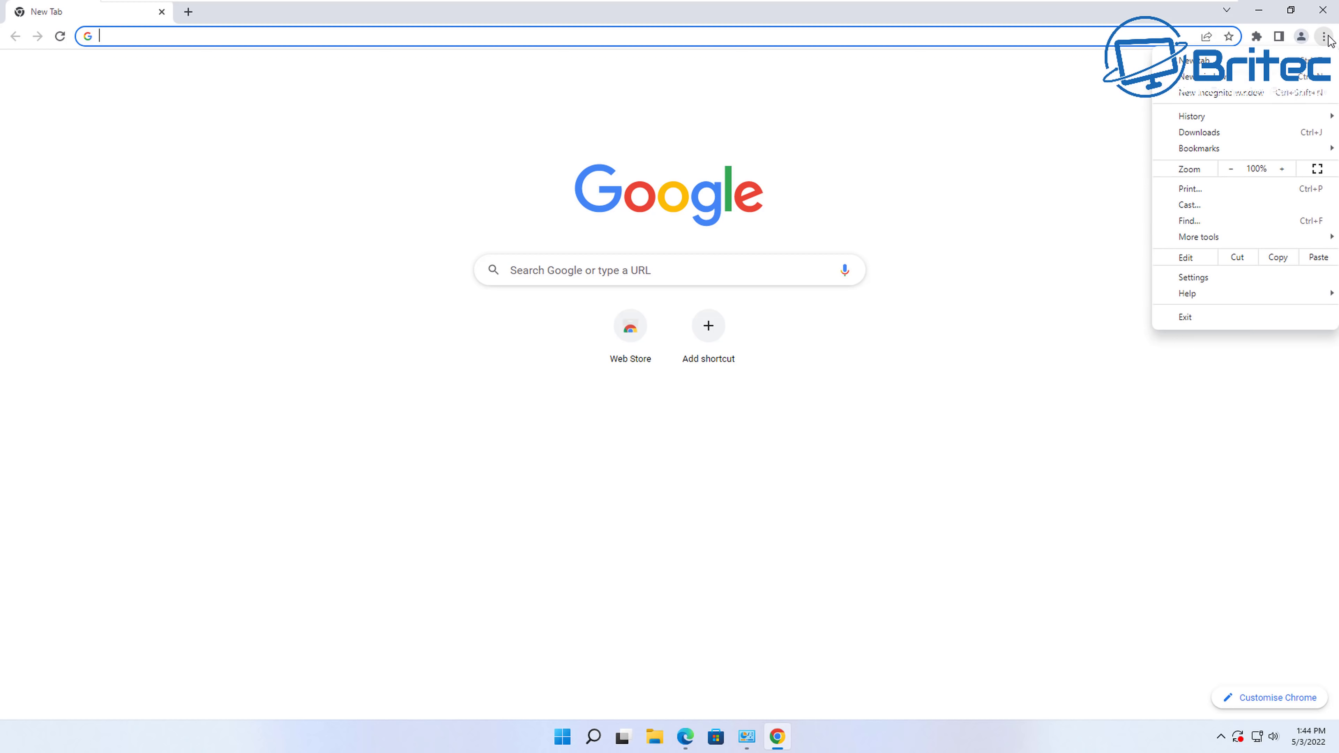
mouse_move(1241, 156)
mouse_move(1228, 238)
left_click(1040, 315)
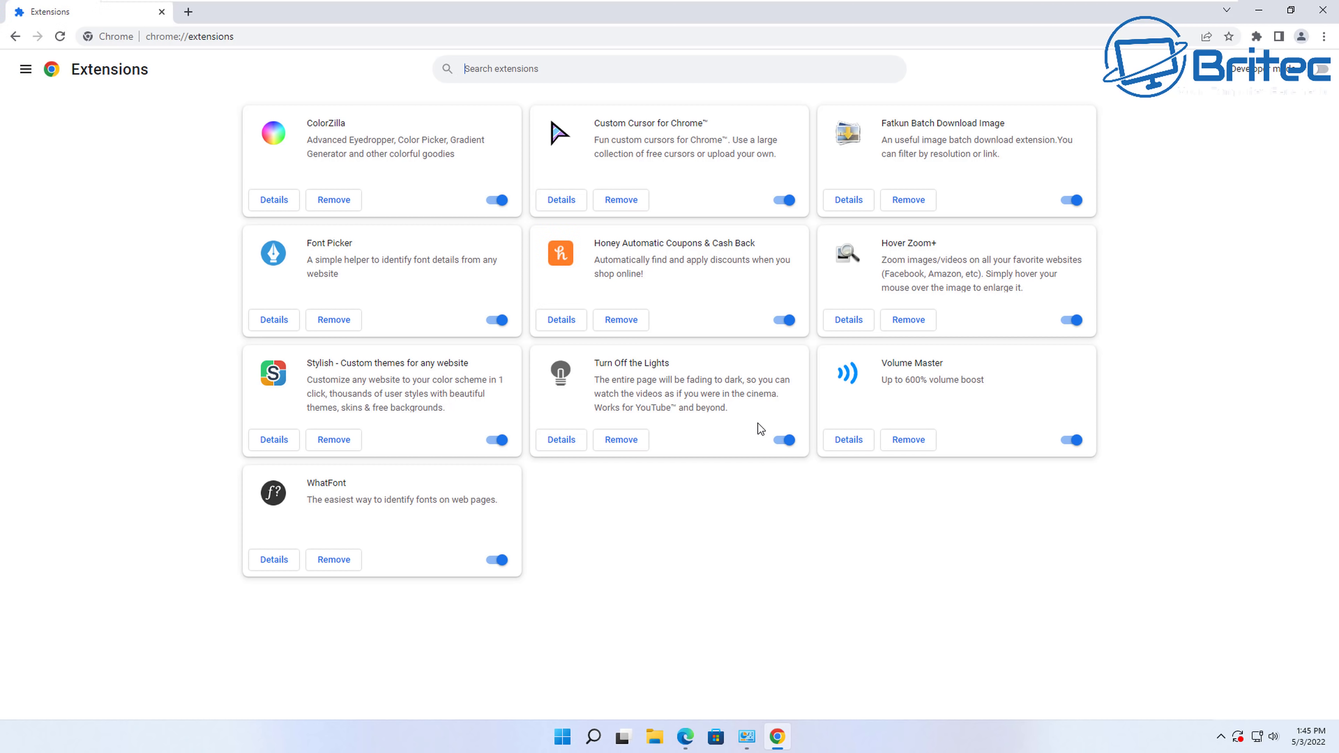
left_click(623, 441)
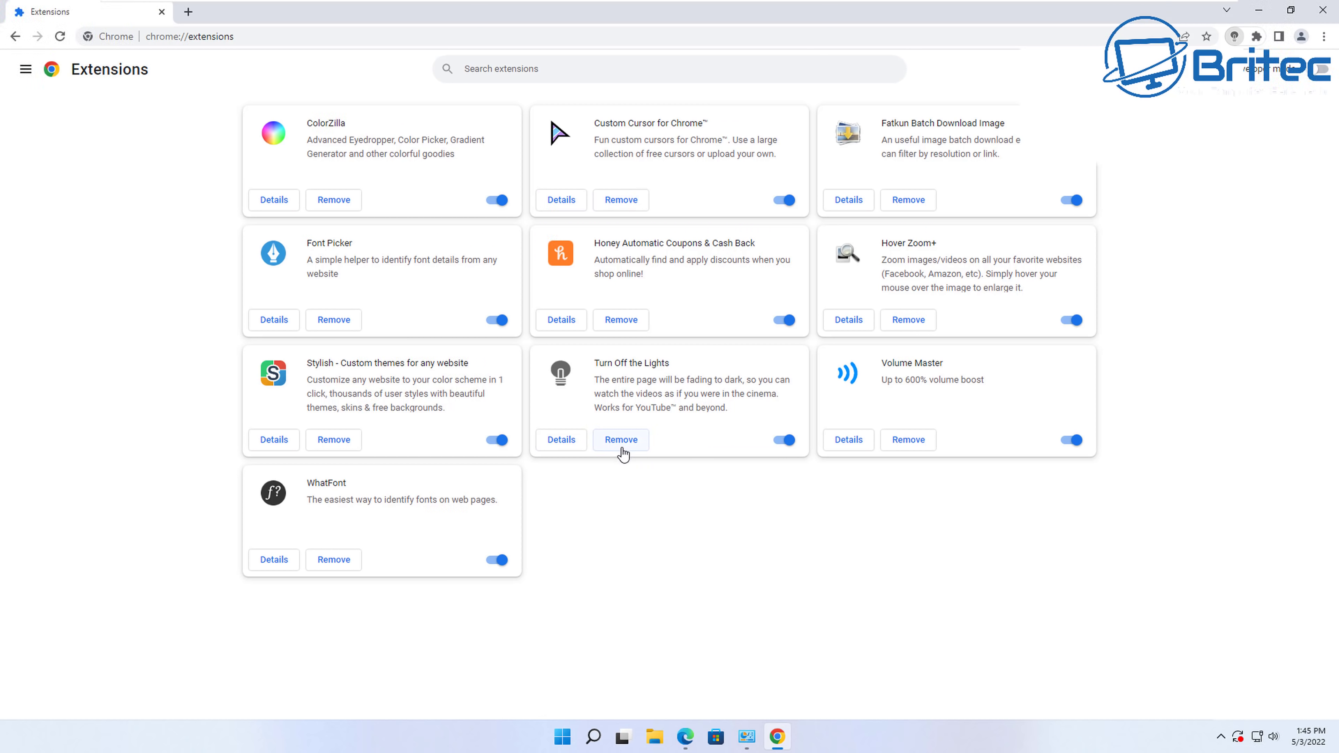
left_click(782, 441)
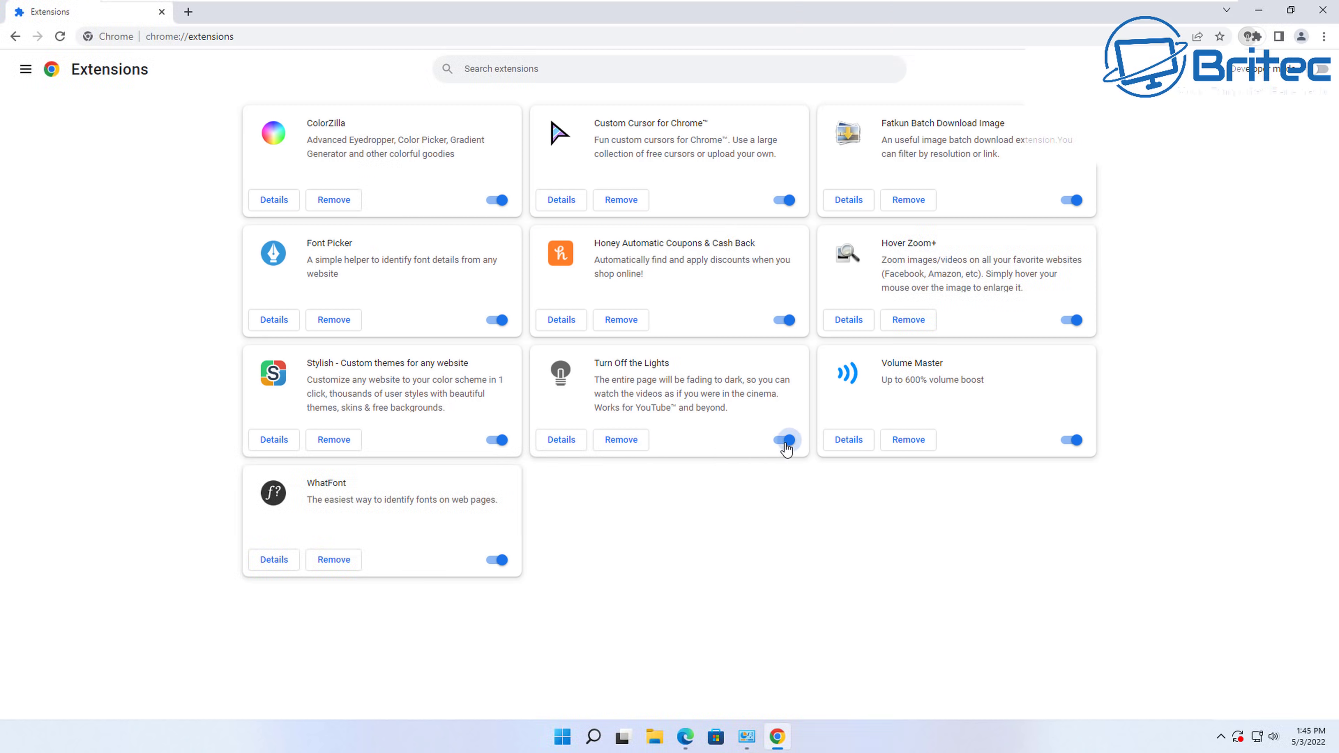
left_click(790, 324)
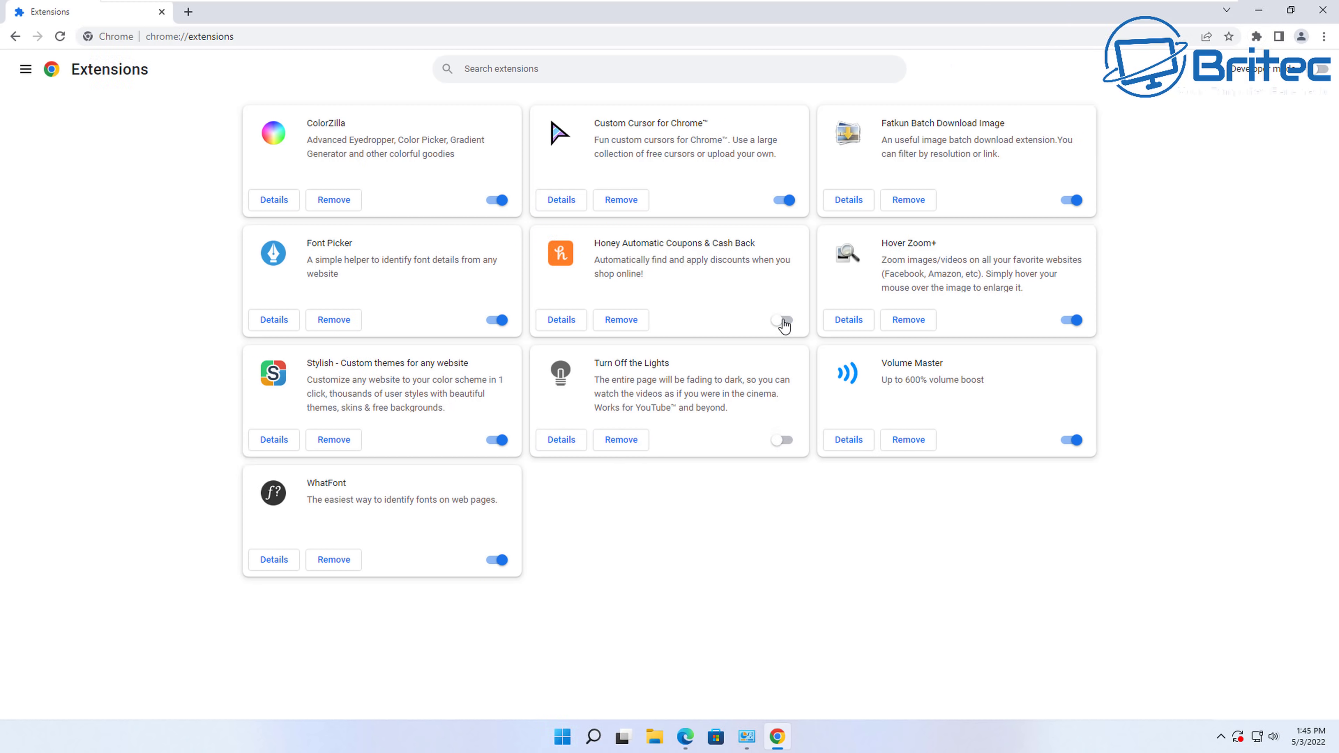
left_click(784, 321)
left_click(782, 441)
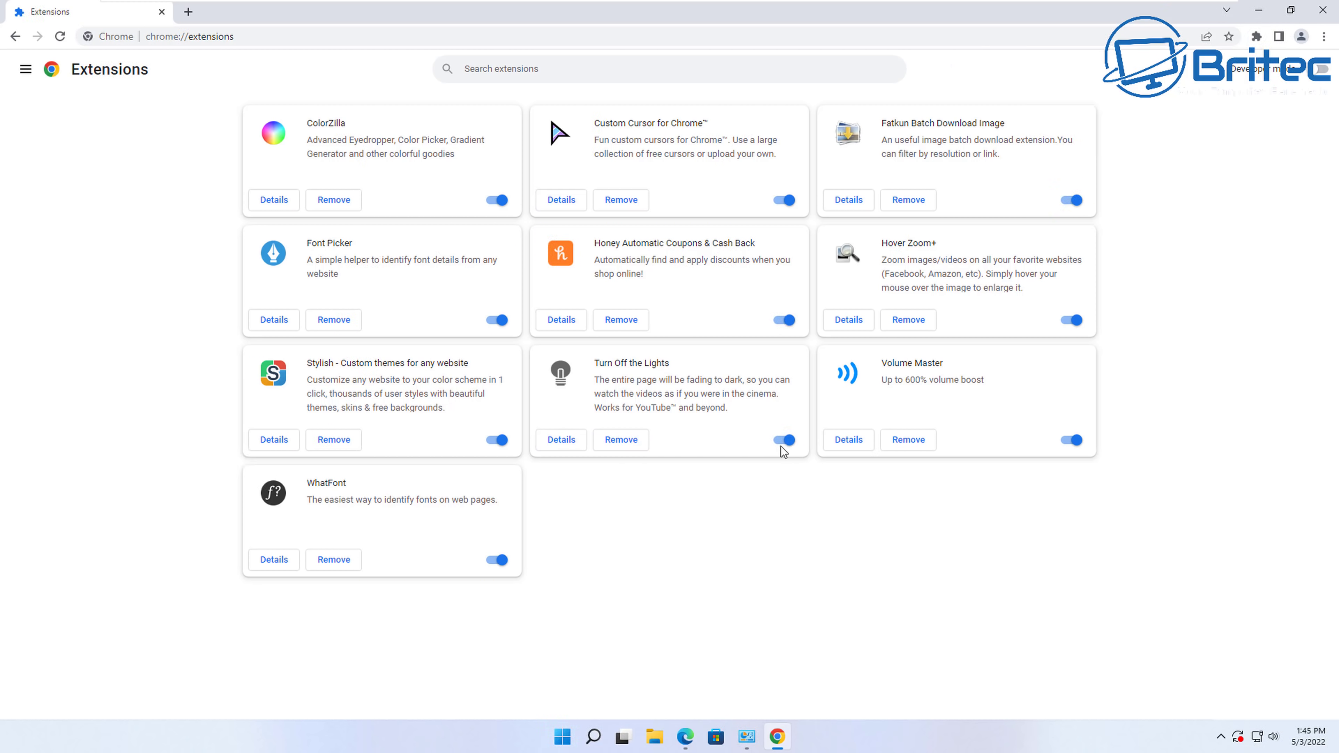